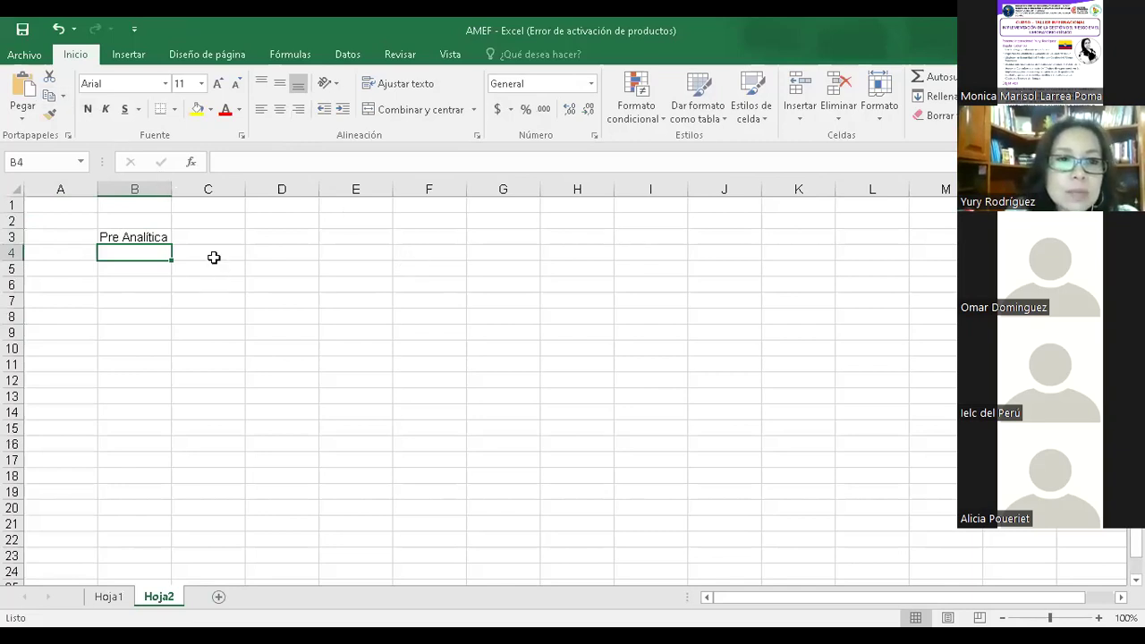
# Widen column B to about seven times its width and enter "Incorrecta identificación de la muestra" in B4.
pyautogui.moveTo(172, 189); pyautogui.dragTo(636, 188)
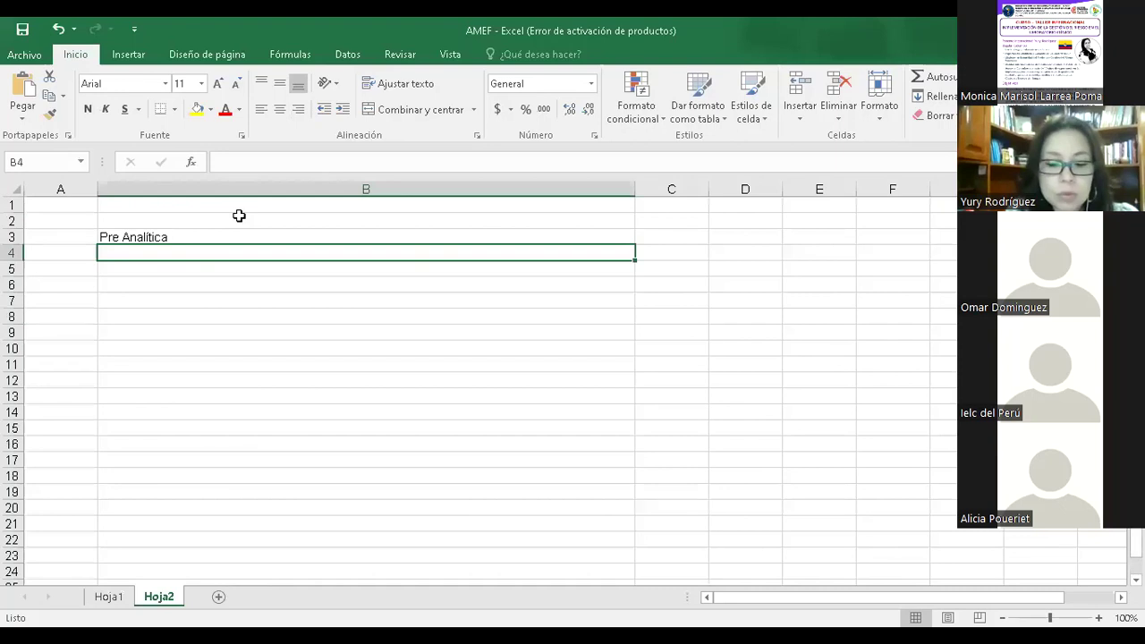
pyautogui.write('ma')
pyautogui.press('BackSpace')
pyautogui.press('BackSpace')
pyautogui.write('Inoc')
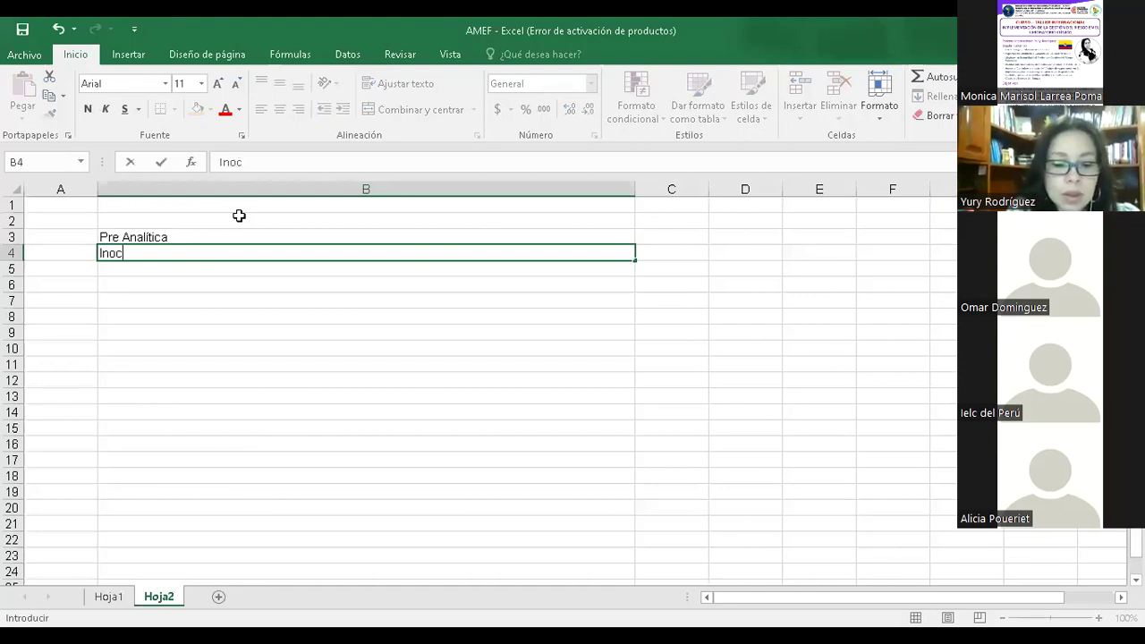
pyautogui.write('rrecta')
pyautogui.press('BackSpace')
pyautogui.press('BackSpace')
pyautogui.press('BackSpace')
pyautogui.press('BackSpace')
pyautogui.press('BackSpace')
pyautogui.press('BackSpace')
pyautogui.press('BackSpace')
pyautogui.press('BackSpace')
pyautogui.write('correcta identificación de la muestra')
pyautogui.press('Return')
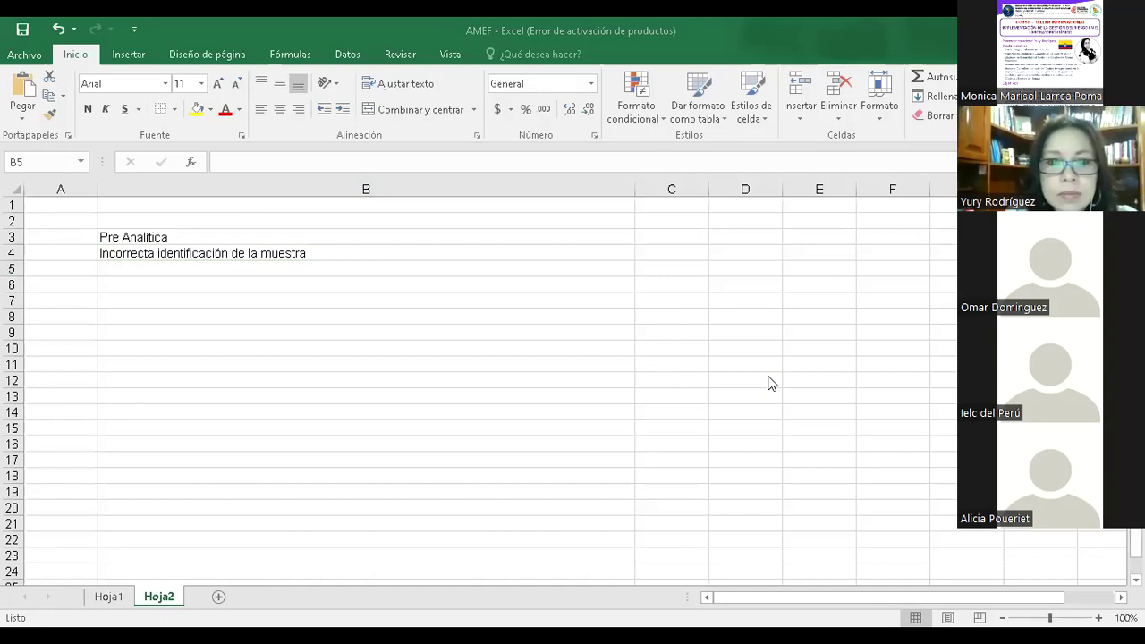
# Enter "mala identificación del tubo" in cell B5 as another pre-analytical failure.
pyautogui.click(189, 275)
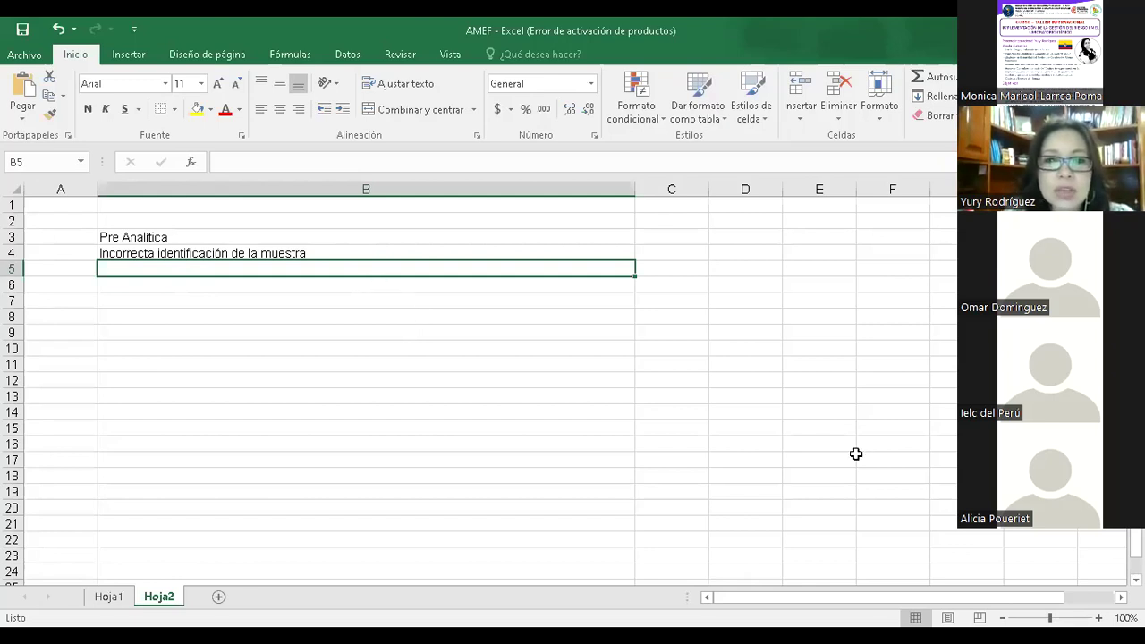
pyautogui.write('mala ident')
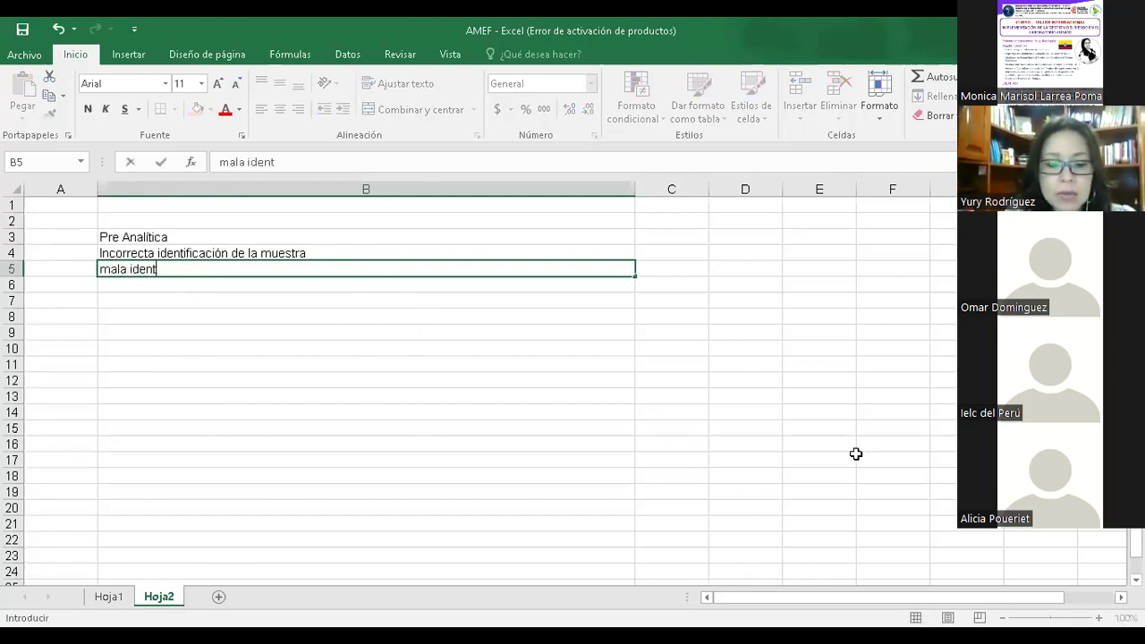
pyautogui.write('ificación de')
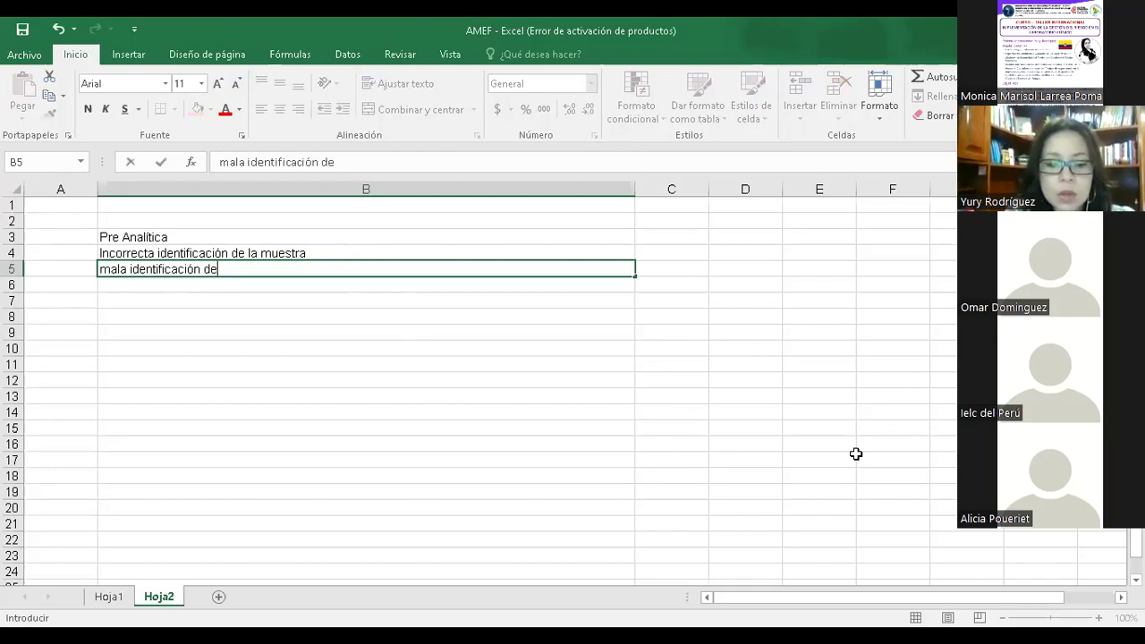
pyautogui.write('l tubo')
pyautogui.press('Return')
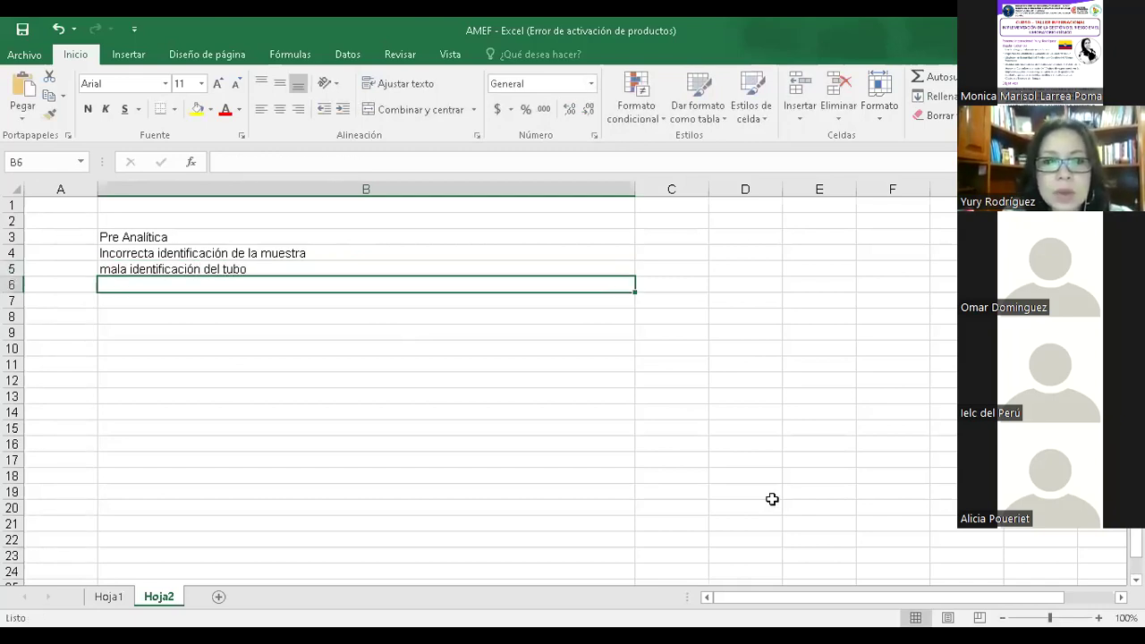
# Enter "Condiciones inadecuadas del paciente para la toma de muestra" in cell B6.
pyautogui.write('Condiciones i')
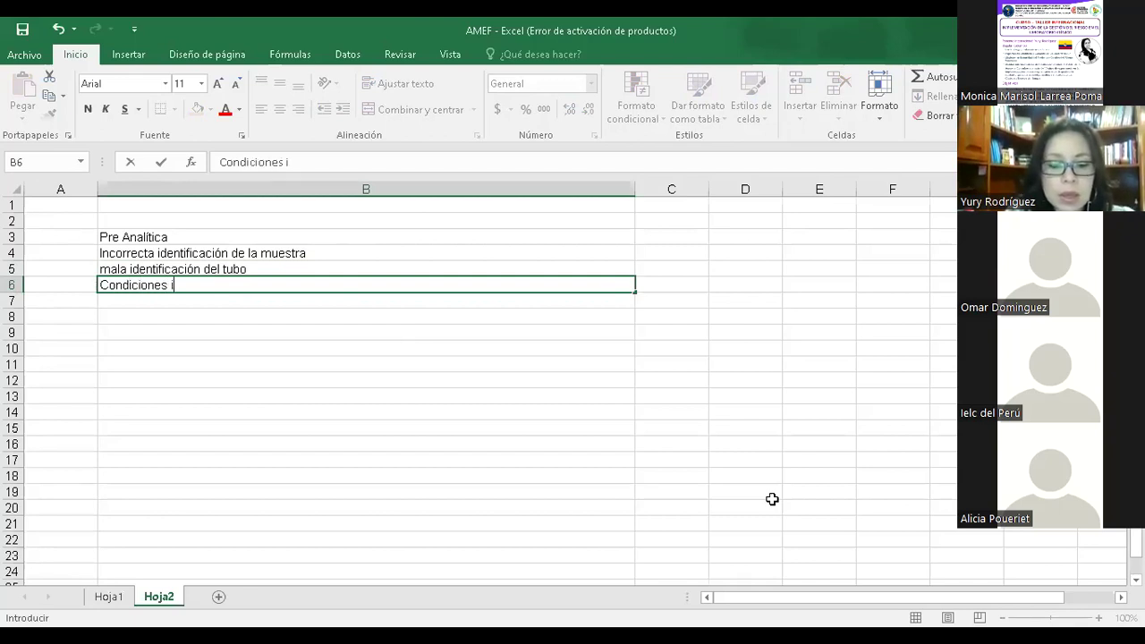
pyautogui.write('nadecuadas del paciente para la toma de muestra')
pyautogui.press('Return')
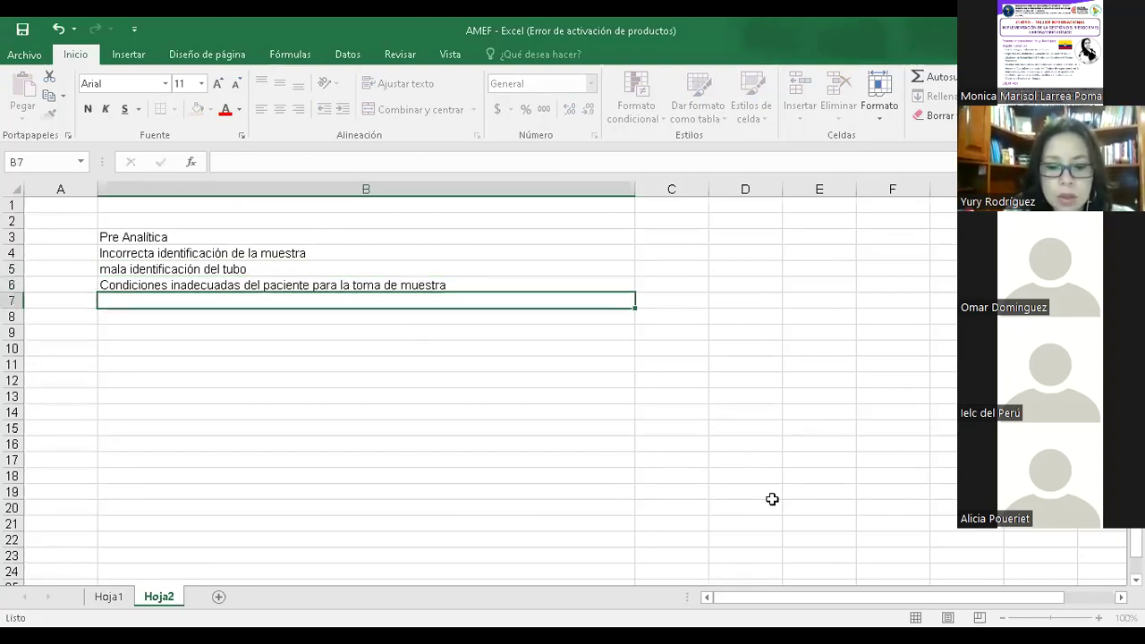
# Add "Muestra hemolizada" in B7 and "Muestra no tonmada" in B8 to the Pre Analítica list.
pyautogui.write('Muestra hemolizada')
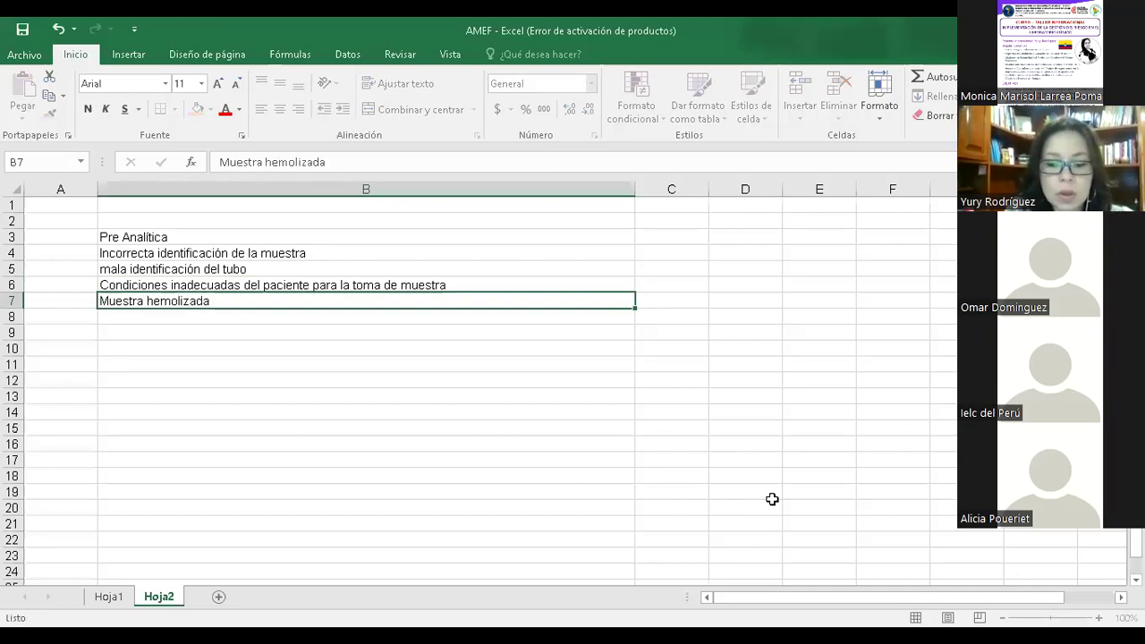
pyautogui.press('Return')
pyautogui.write('Muestra ')
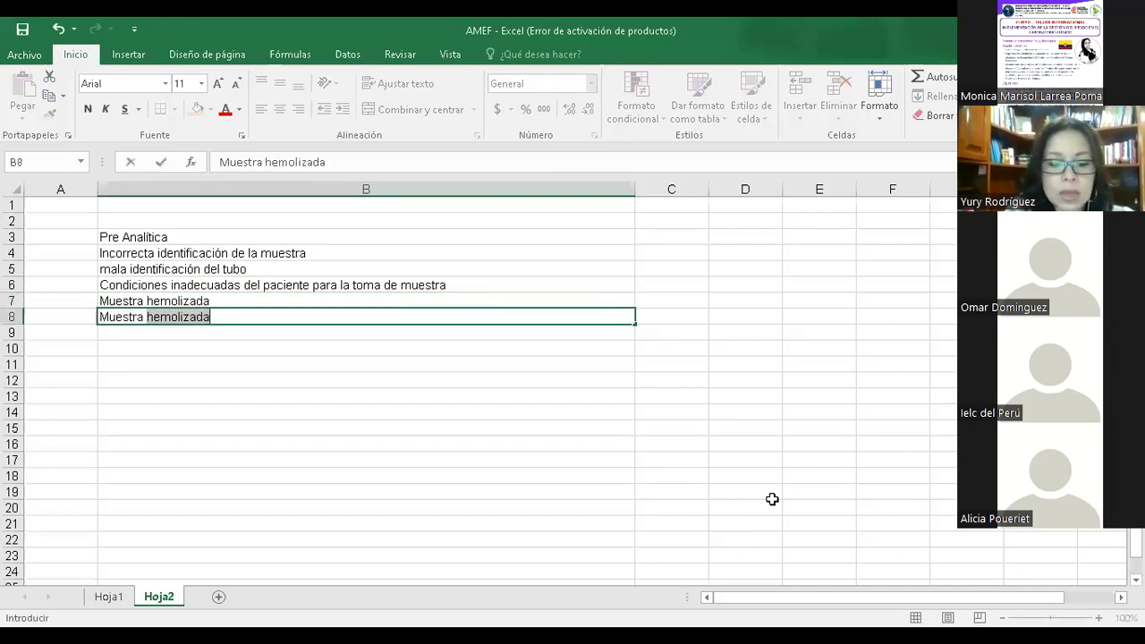
pyautogui.write('no tonmada')
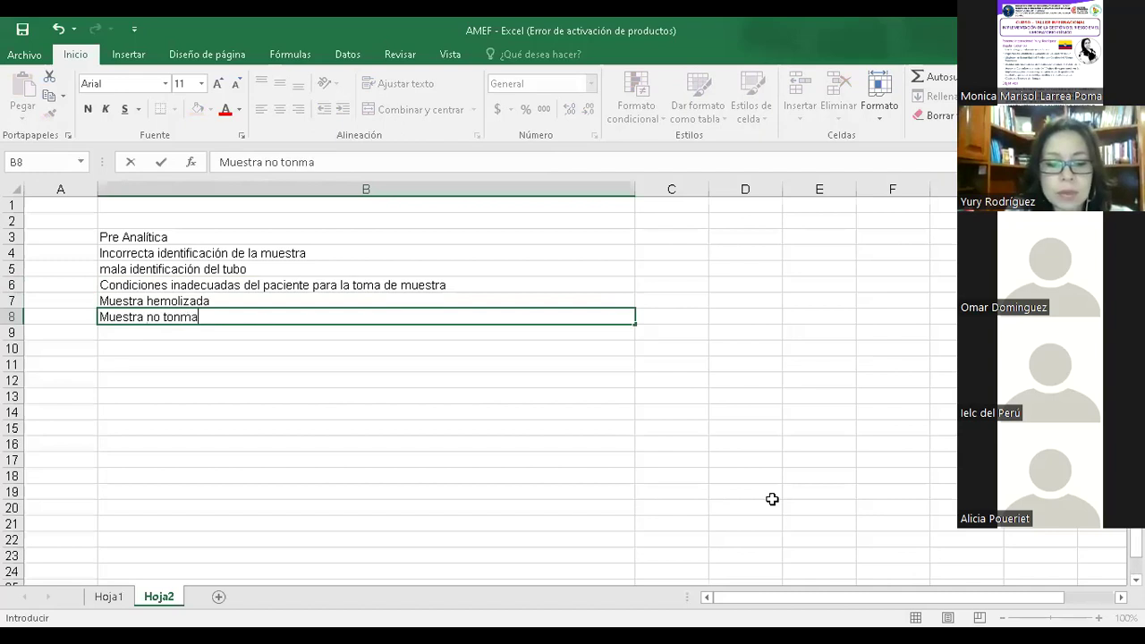
pyautogui.press('Return')
# Add "Muestra mal tomada" in B9 and "Muestra coagulada" in B10 to the Pre Analítica list.
pyautogui.write('Muestra mal')
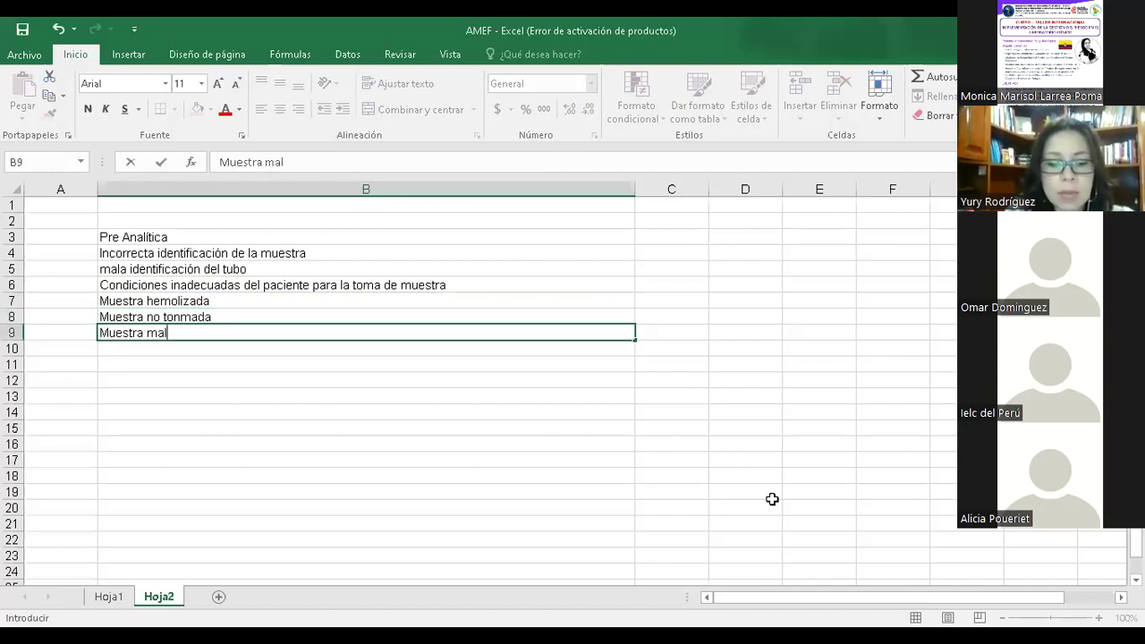
pyautogui.write(' tomada')
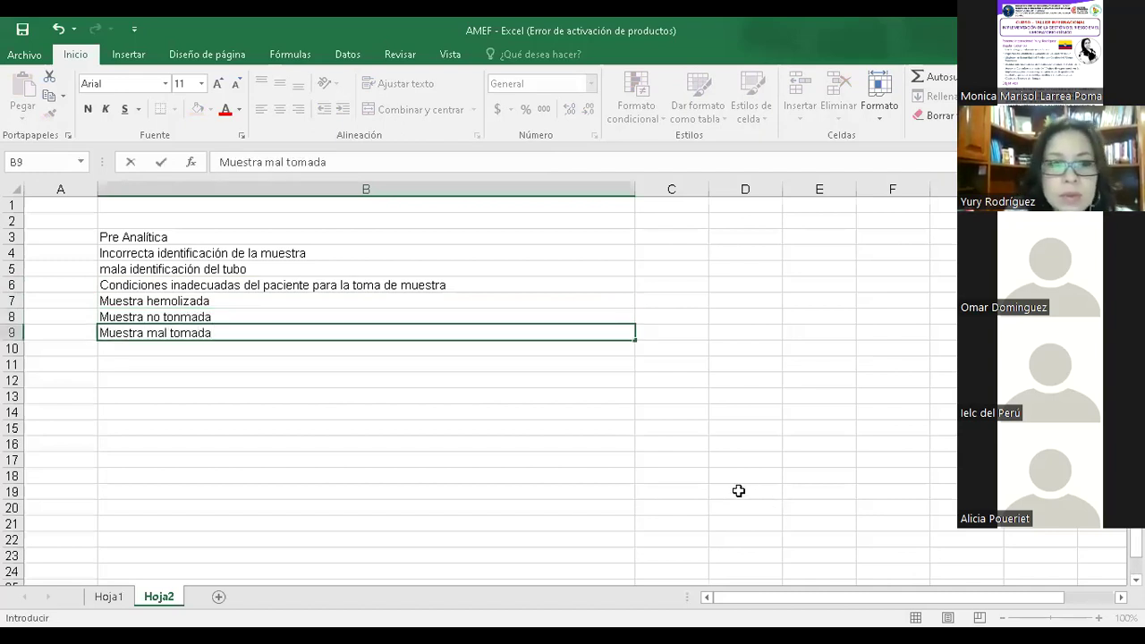
pyautogui.press('Return')
pyautogui.write('M')
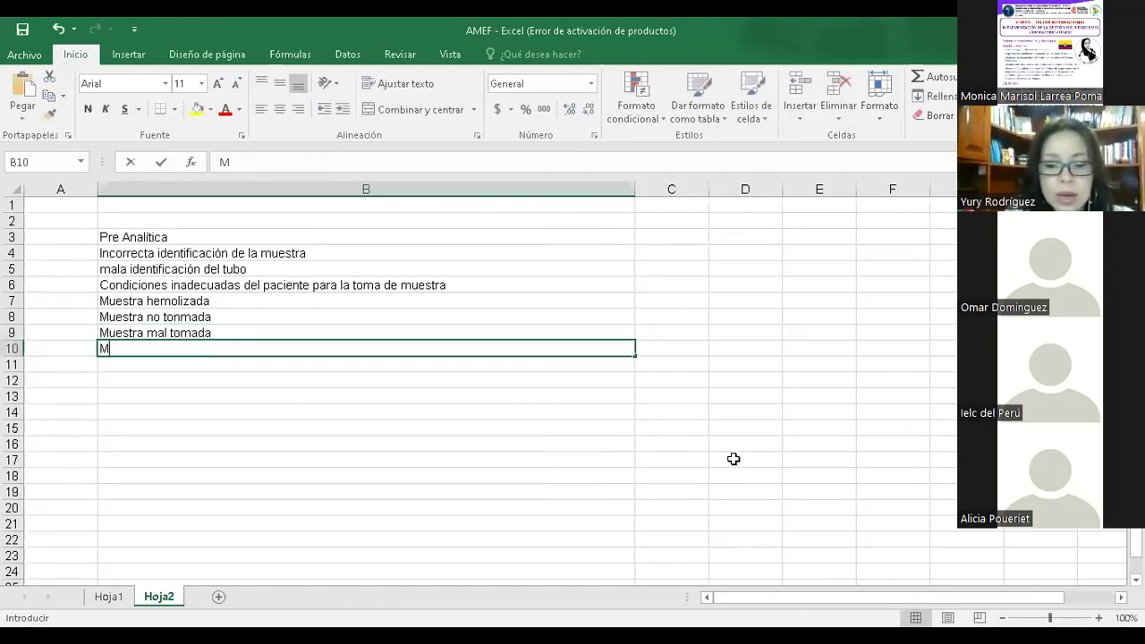
pyautogui.write('uestra coagulada')
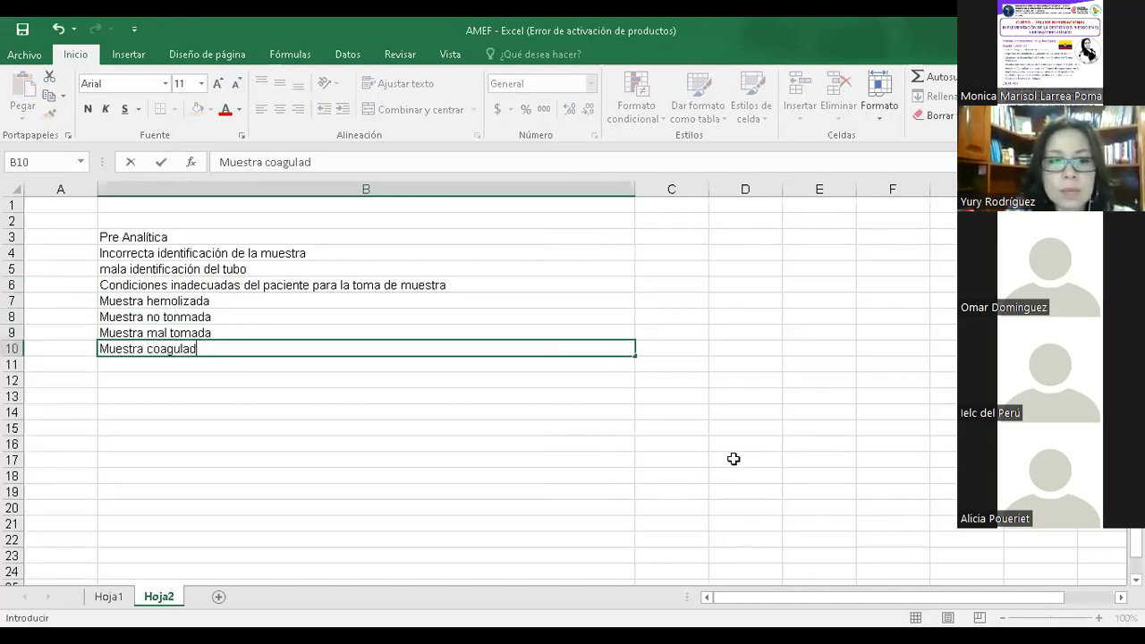
pyautogui.press('Return')
# Enter "Muestra insuficiente" in cell B11 of the Pre Analítica list.
pyautogui.write('Muestra')
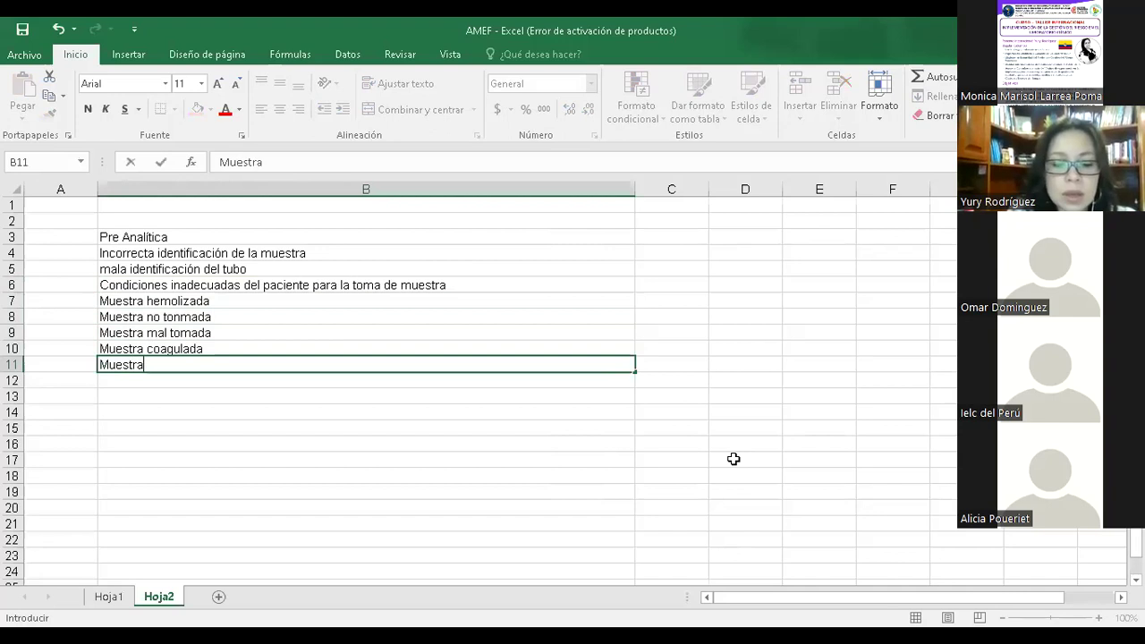
pyautogui.write(' insufic')
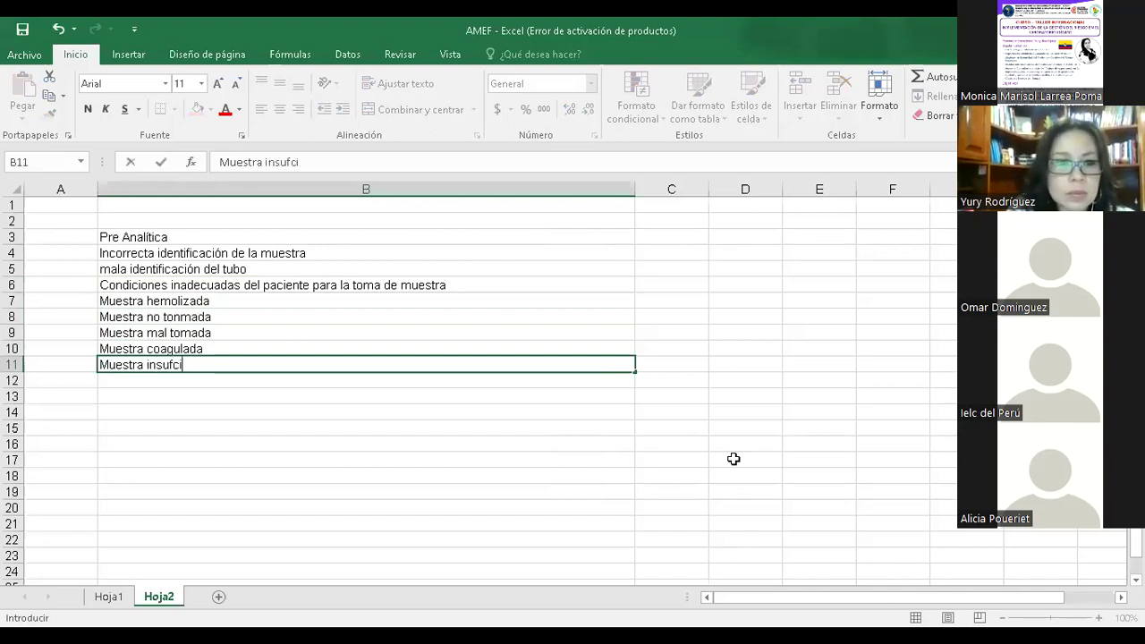
pyautogui.press('BackSpace')
pyautogui.press('BackSpace')
pyautogui.write('iciente')
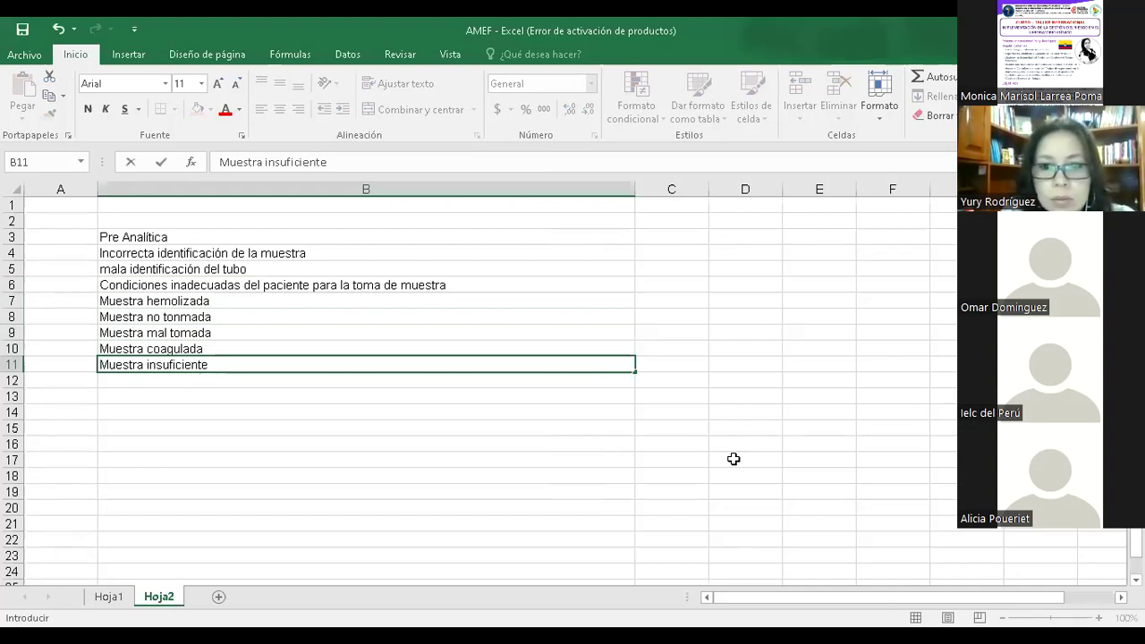
pyautogui.press('Return')
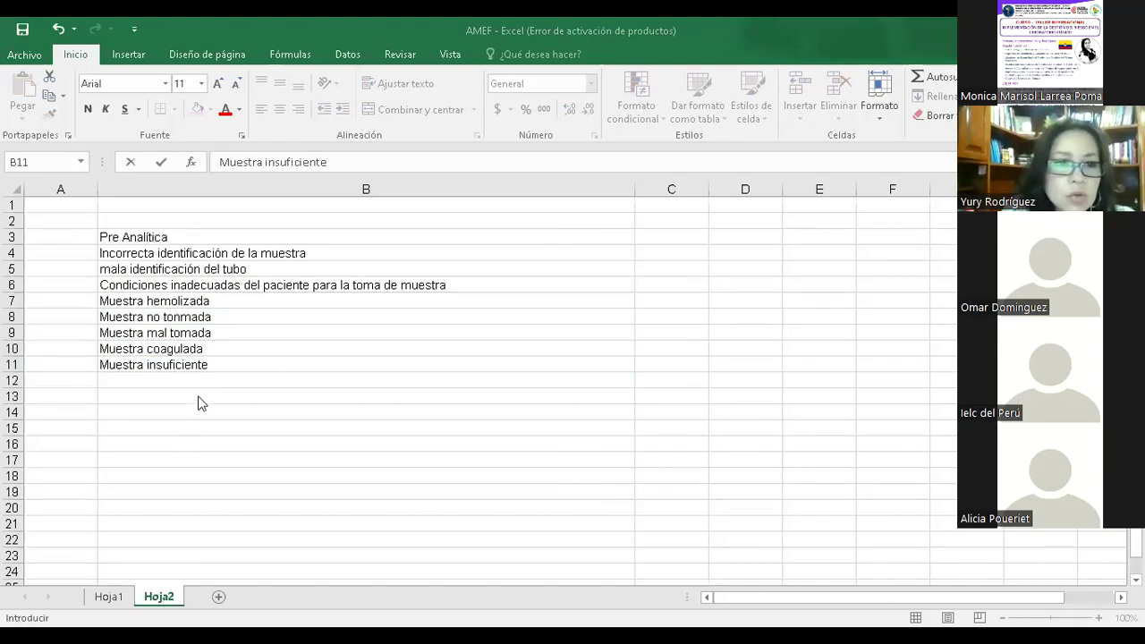
pyautogui.press('Return')
# Enter "Orden incorrecto llenado de tubos" in cell B12 of the Pre Analítica list.
pyautogui.write('Orden')
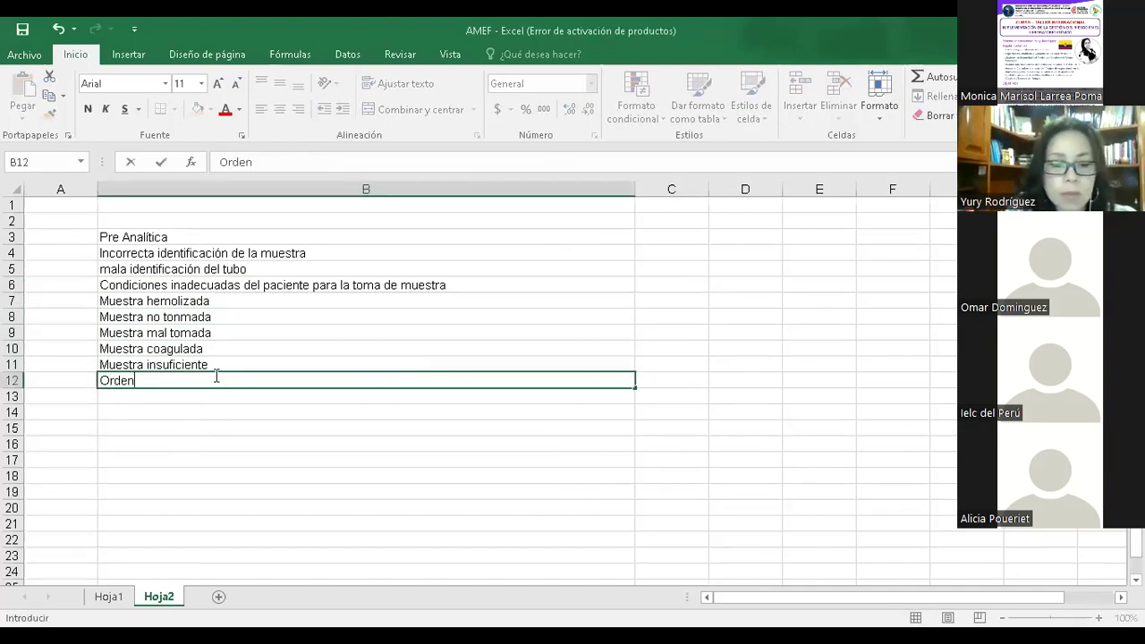
pyautogui.write(' incorrecto llen')
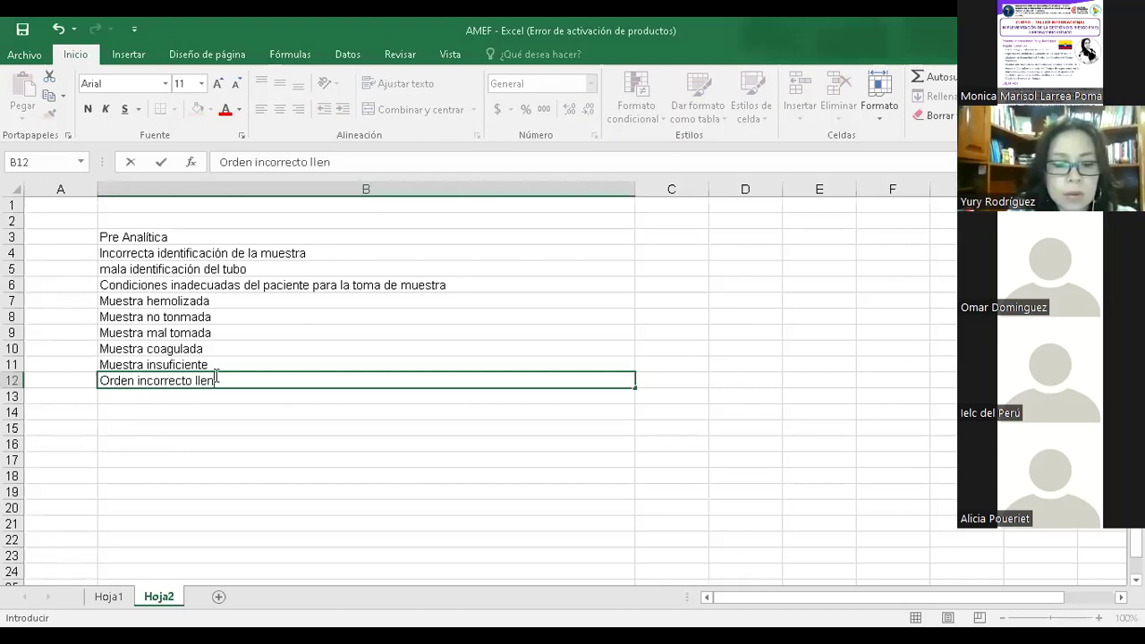
pyautogui.write('ado de tubos')
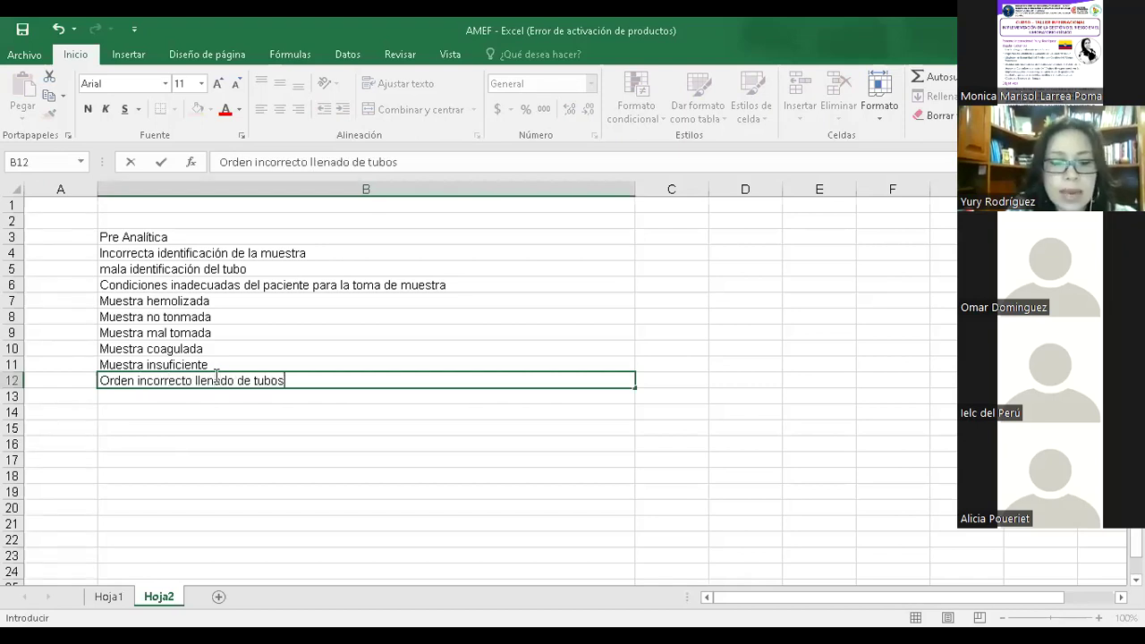
# Enter "Muestra remitida en condiciones no adecuadas" in cell B13, below the tube-filling entry.
pyautogui.scroll(-2, 394, 366)
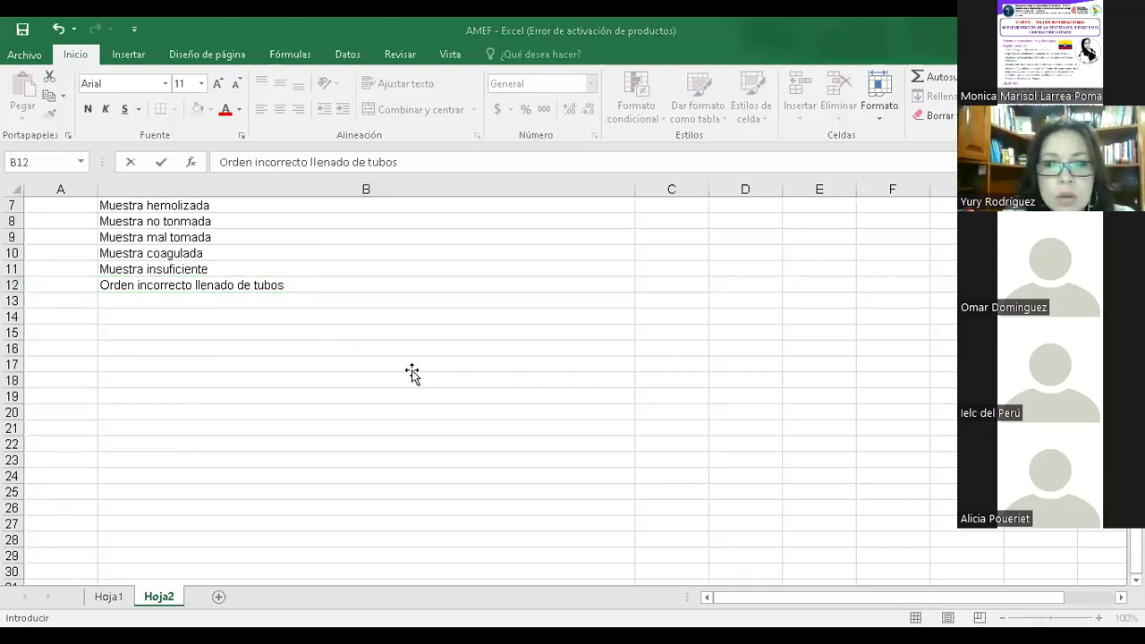
pyautogui.click(394, 302)
pyautogui.write('Muestra remi')
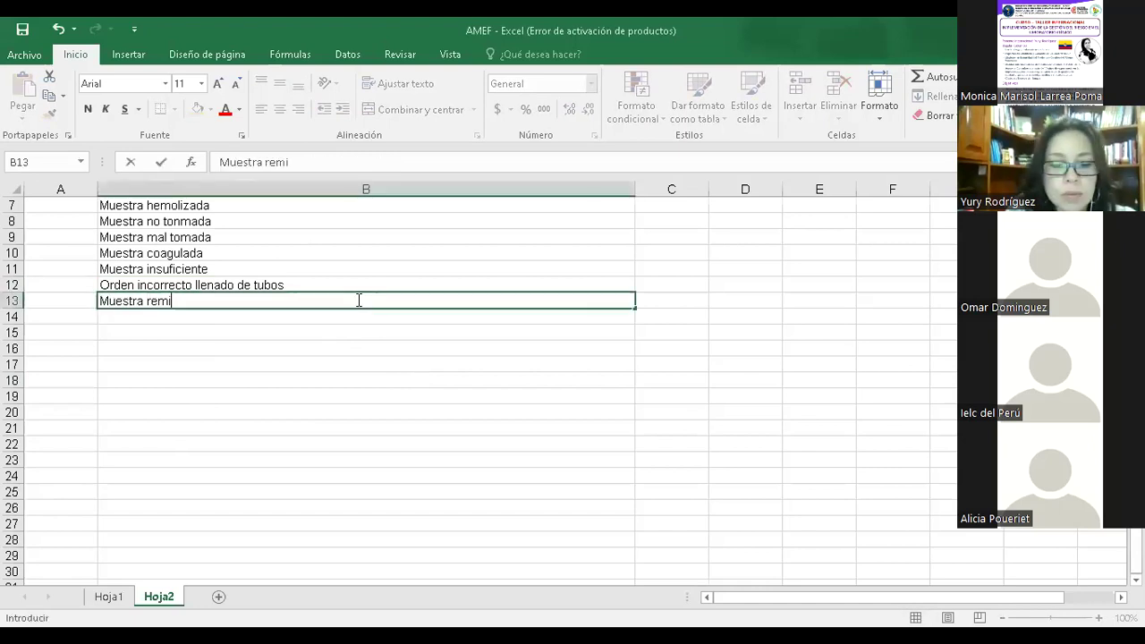
pyautogui.write('tida e')
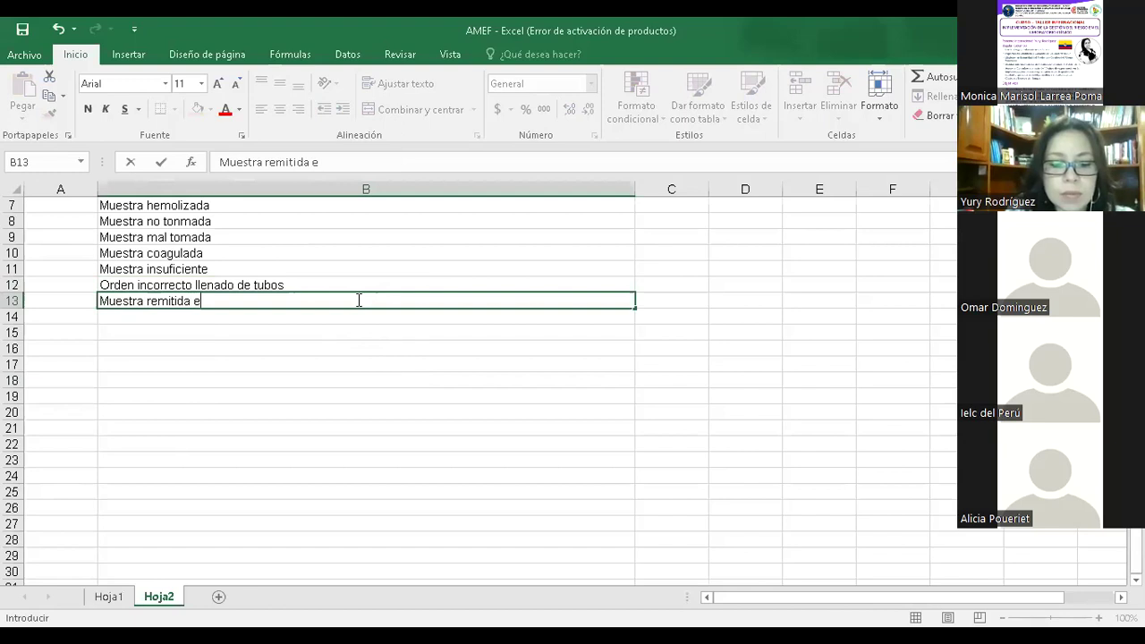
pyautogui.write('n condicio')
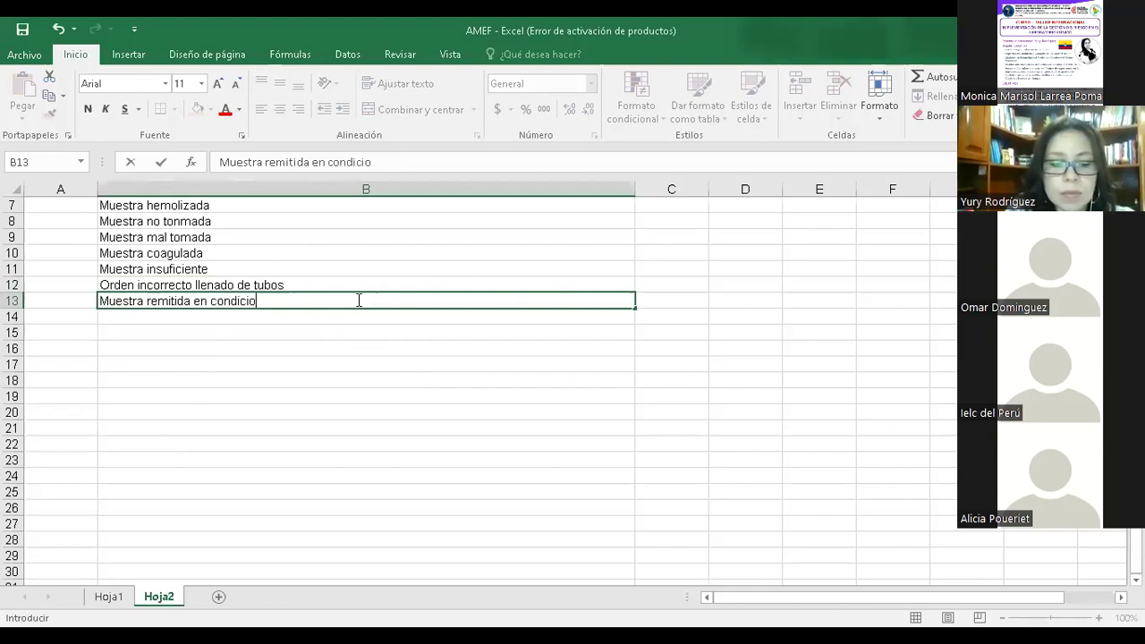
pyautogui.write('nes no adecuadas')
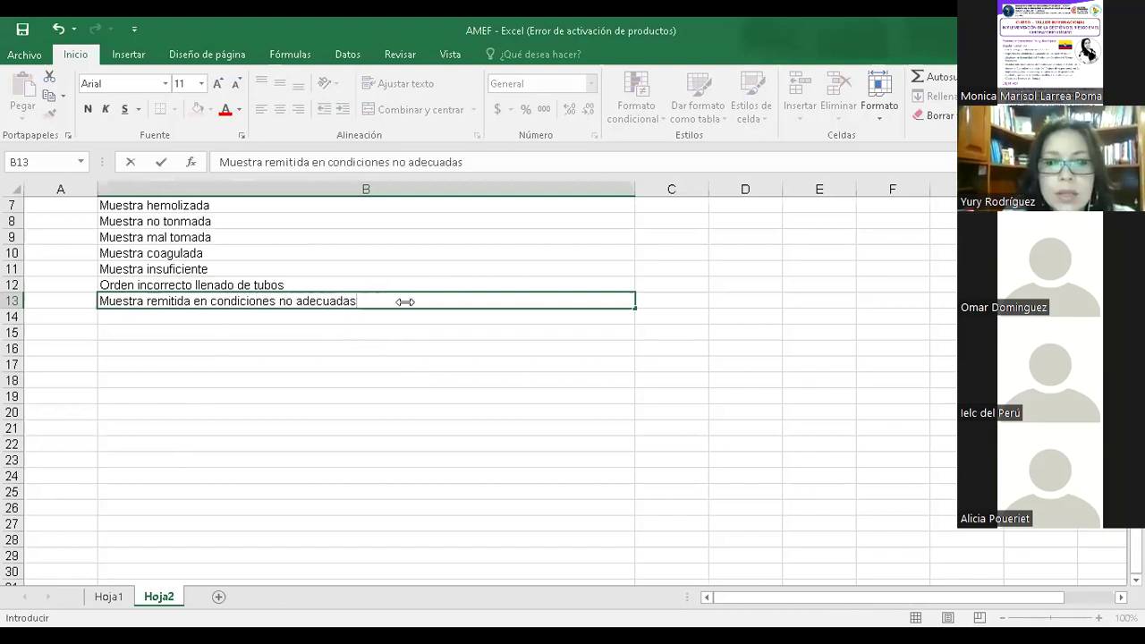
pyautogui.press('Return')
# Enter "Orden médica ilegible" in cell B14 at the end of the Pre Analítica list.
pyautogui.scroll(-4, 422, 346)
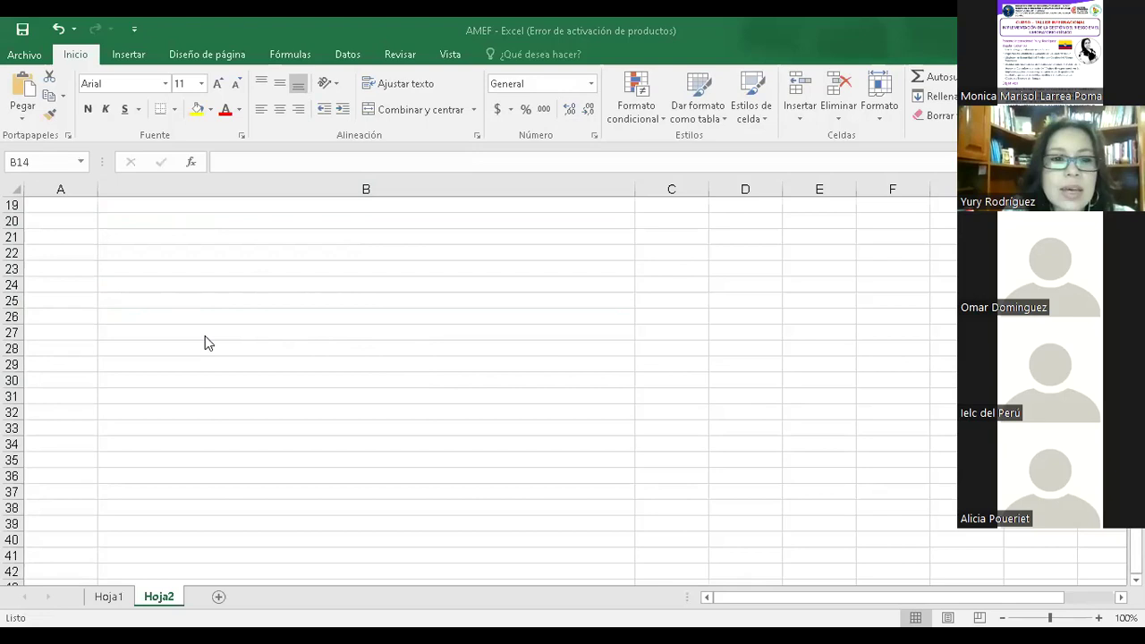
pyautogui.scroll(6, 299, 396)
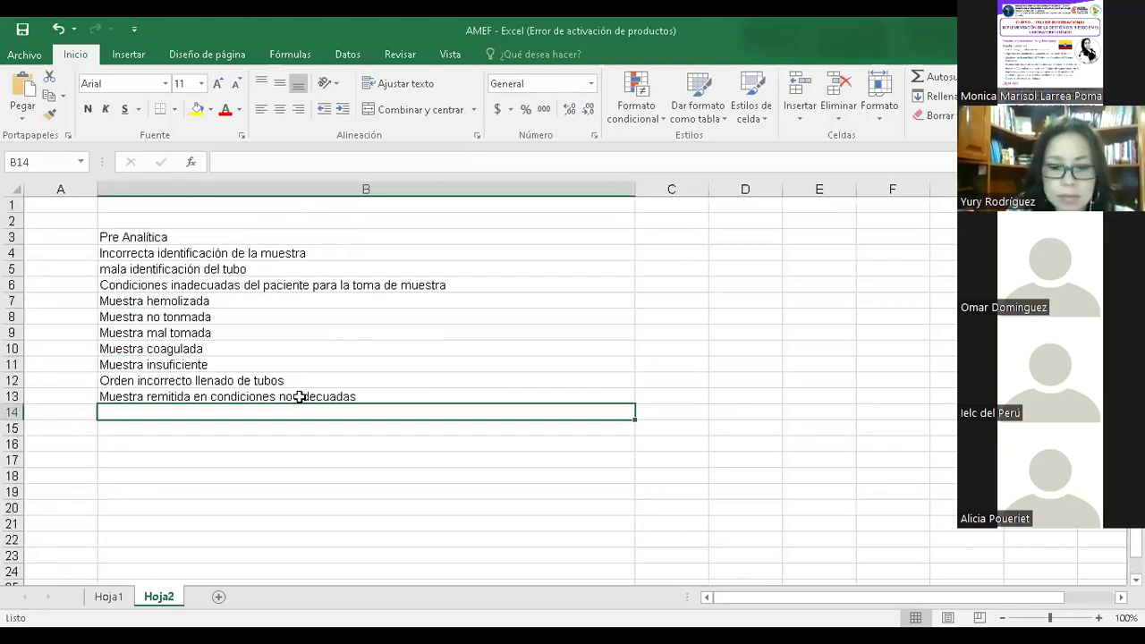
pyautogui.write('Orden méd')
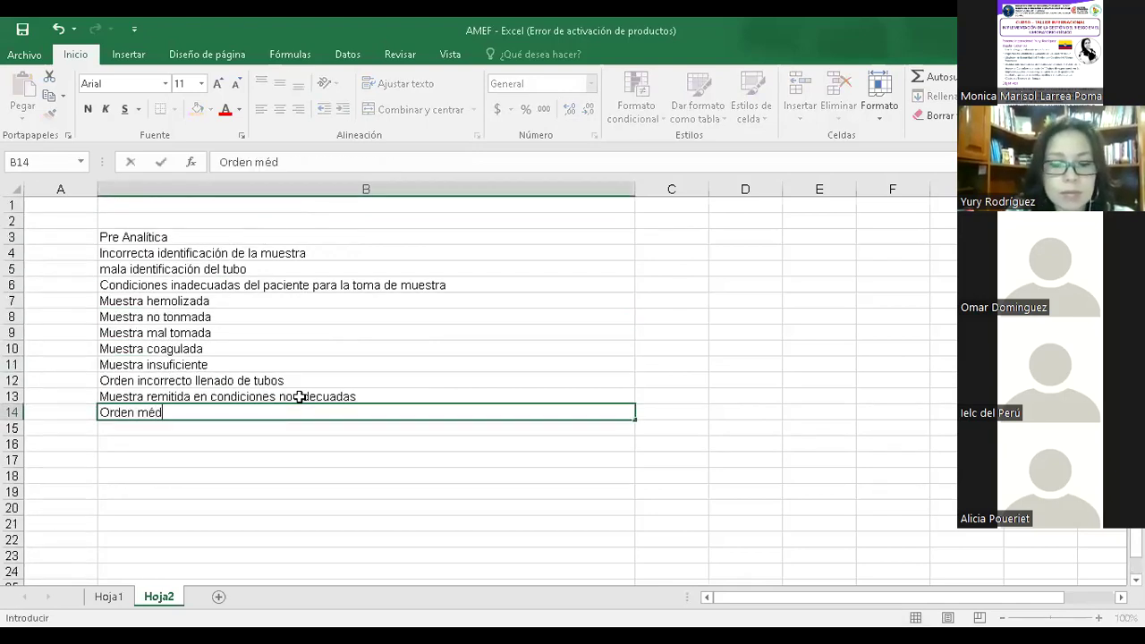
pyautogui.write('ica ilegible')
pyautogui.press('Return')
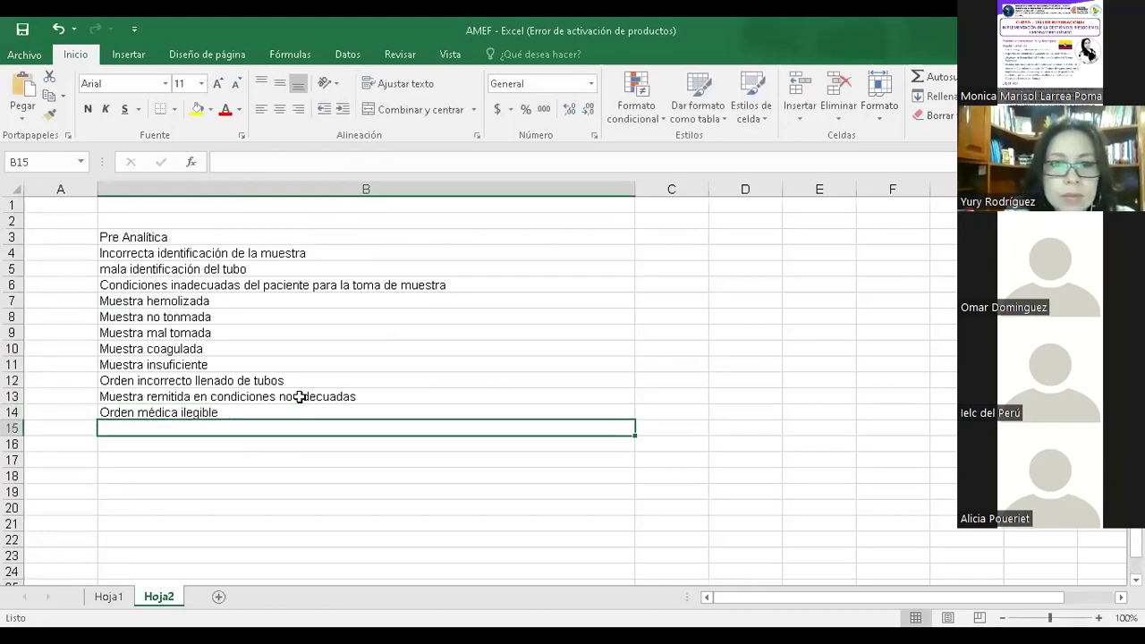
pyautogui.click(202, 385)
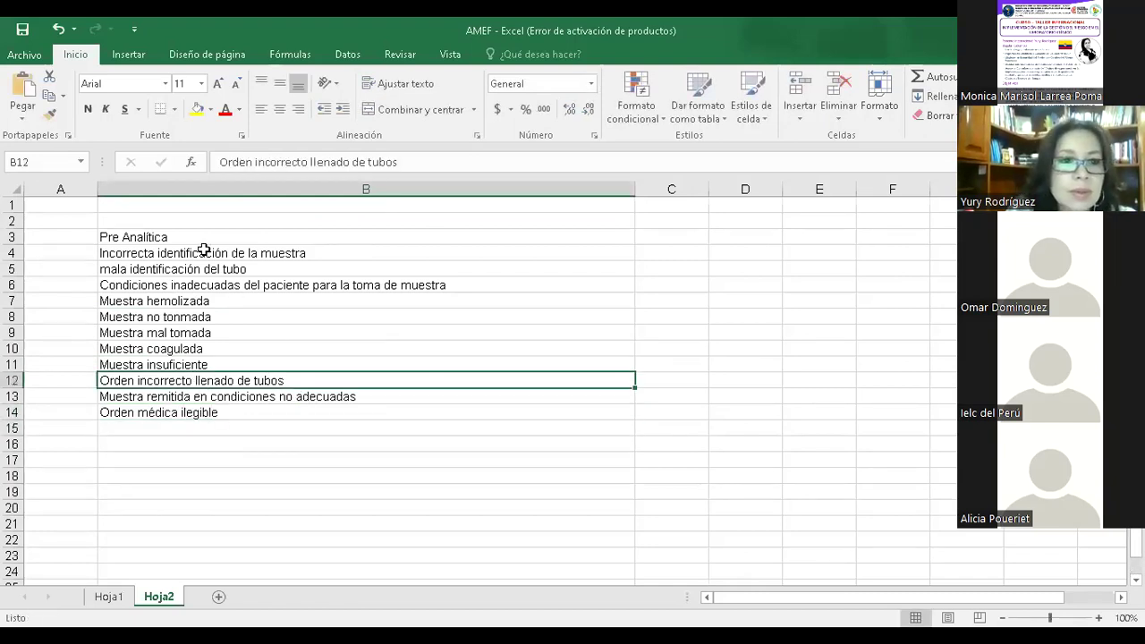
pyautogui.moveTo(202, 252); pyautogui.dragTo(332, 429)
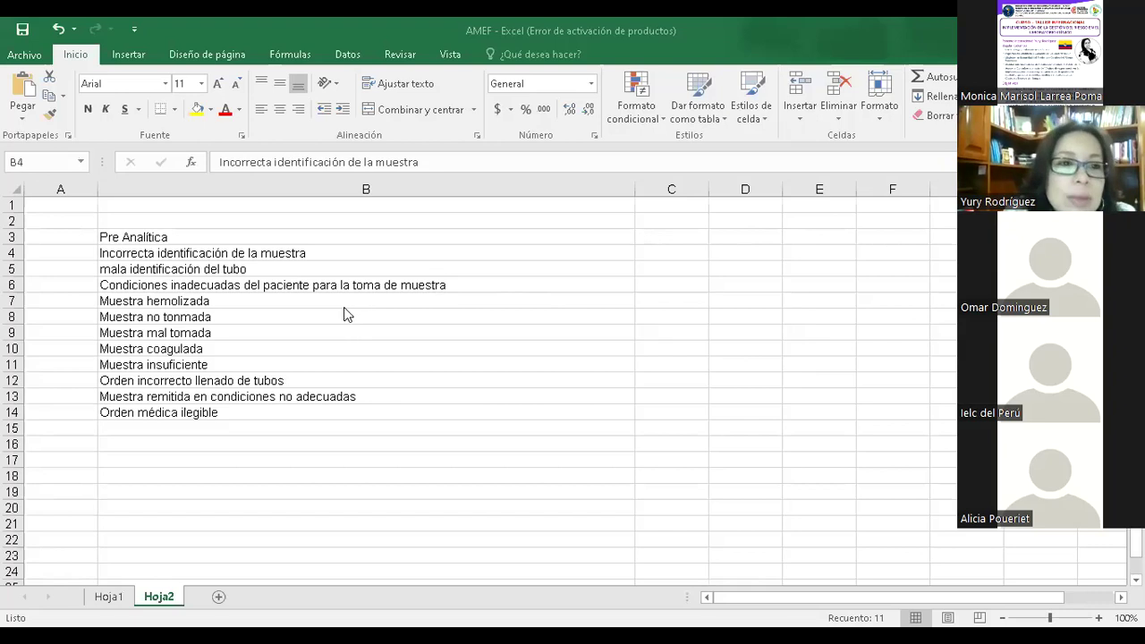
pyautogui.click(277, 257)
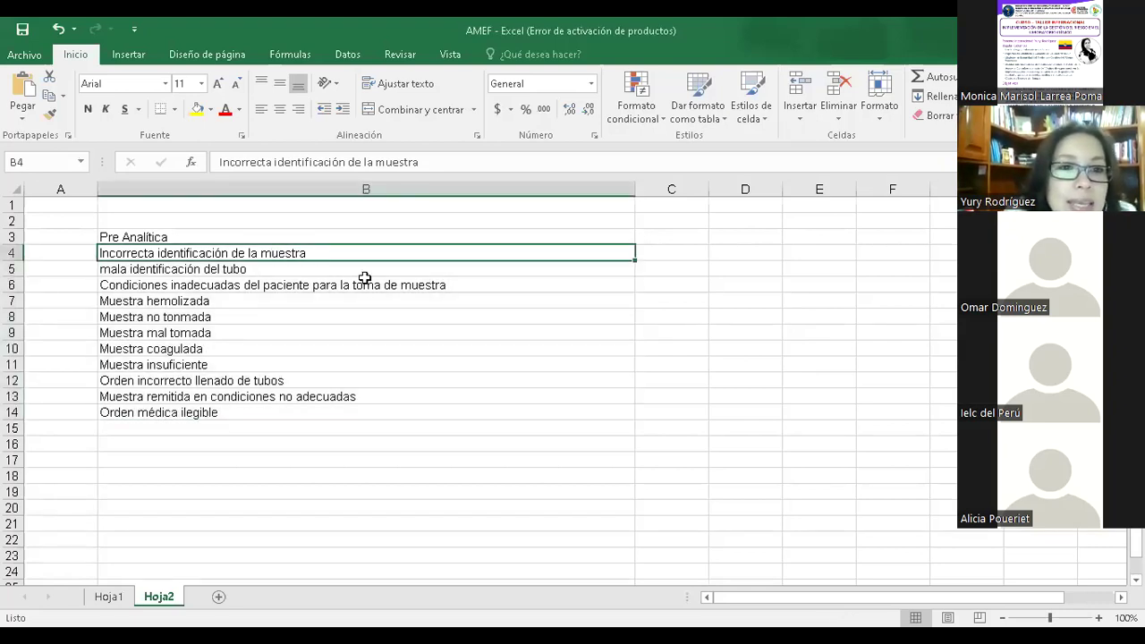
# Narrow column B until it just fits its longest entry.
pyautogui.click(315, 270)
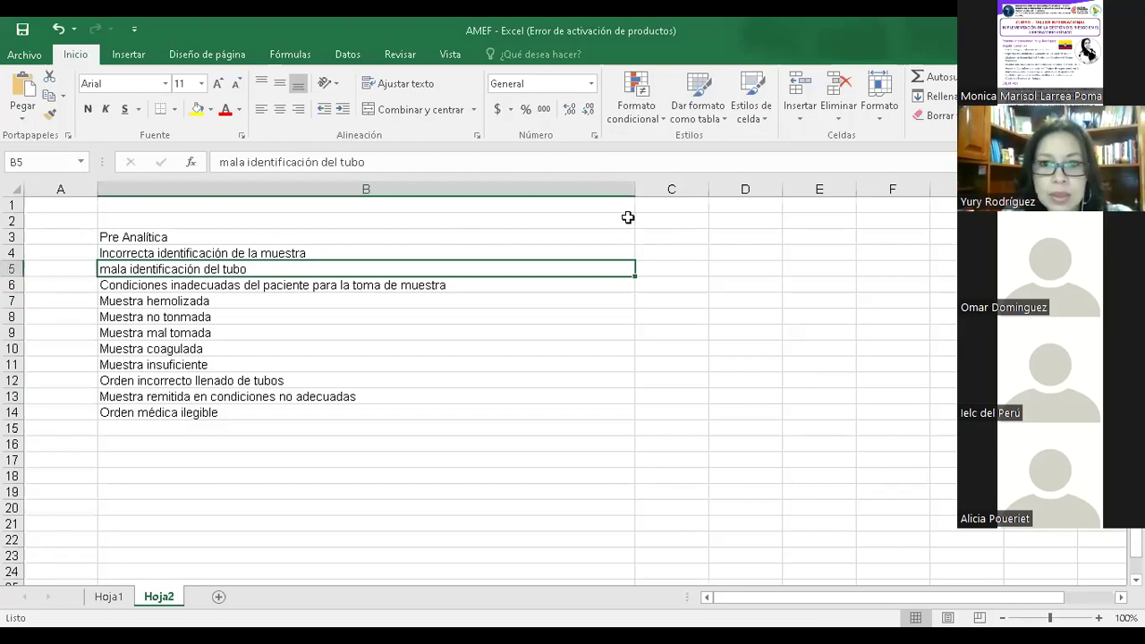
pyautogui.click(637, 207)
pyautogui.moveTo(636, 210); pyautogui.dragTo(454, 205)
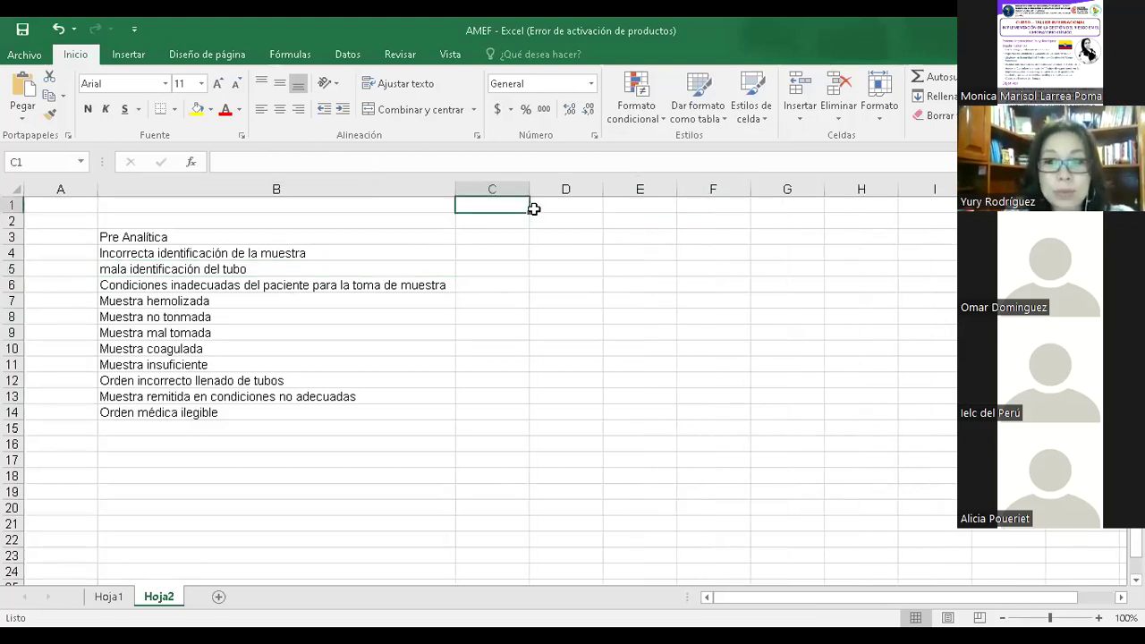
# Clear "mala identificación del tubo" from B5 and move "Condiciones inadecuadas del paciente para la toma de muestra" up into that cell.
pyautogui.click(394, 267)
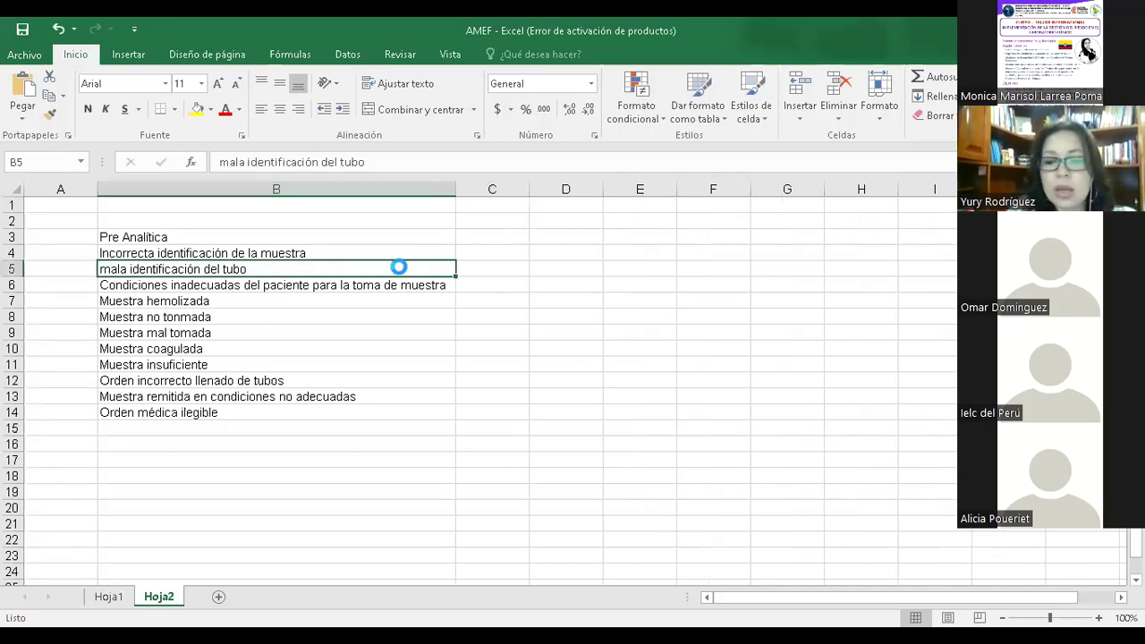
pyautogui.press('Delete')
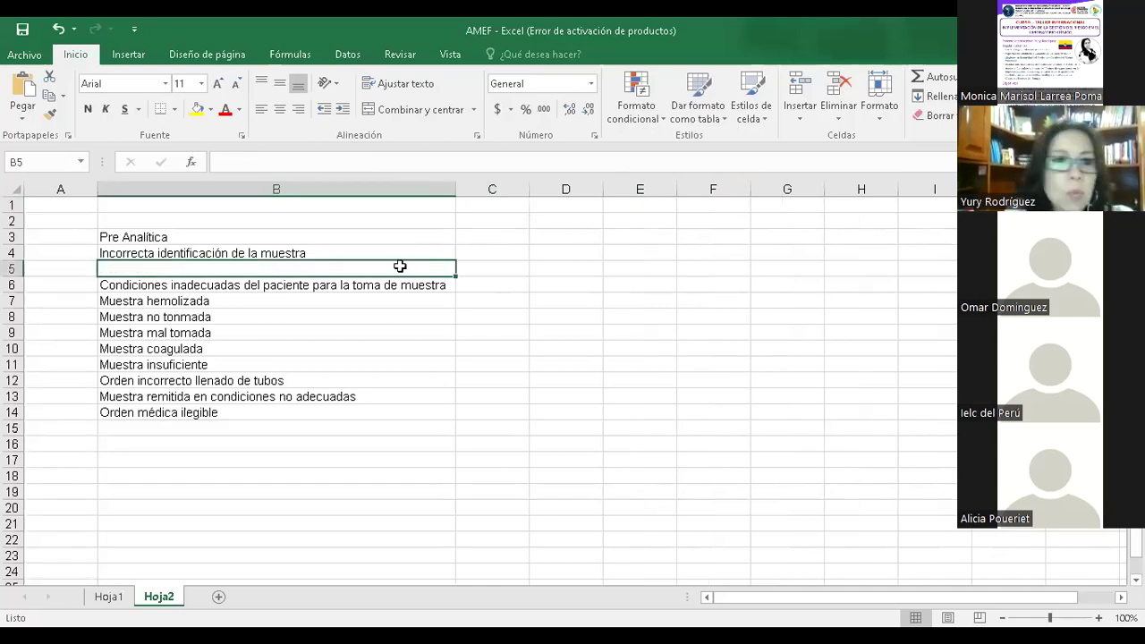
pyautogui.click(210, 281)
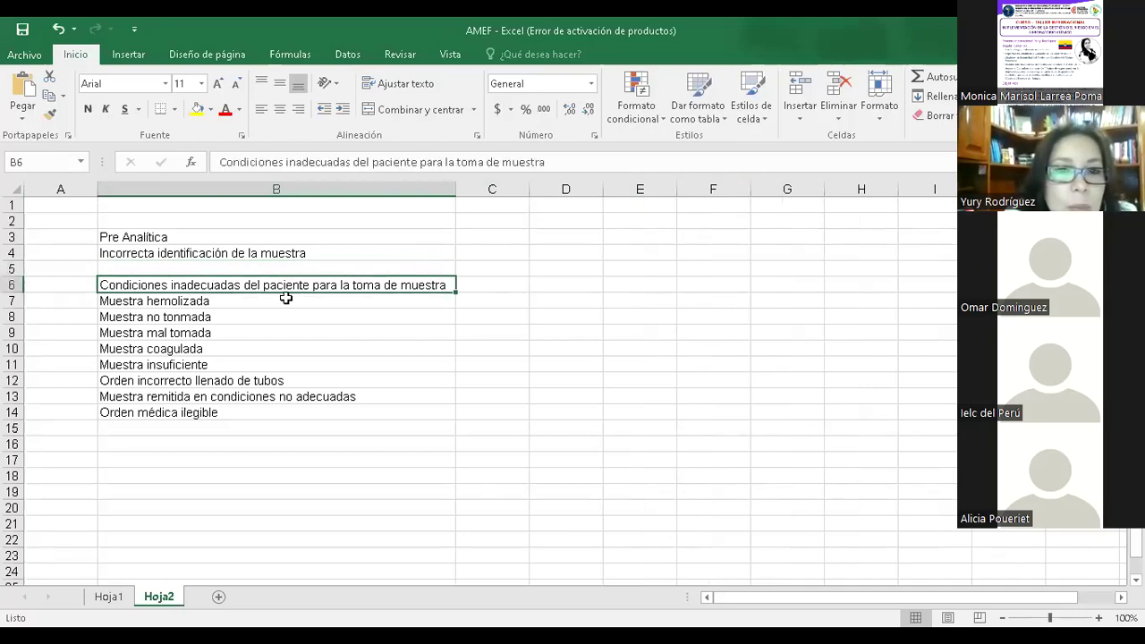
pyautogui.click(244, 303)
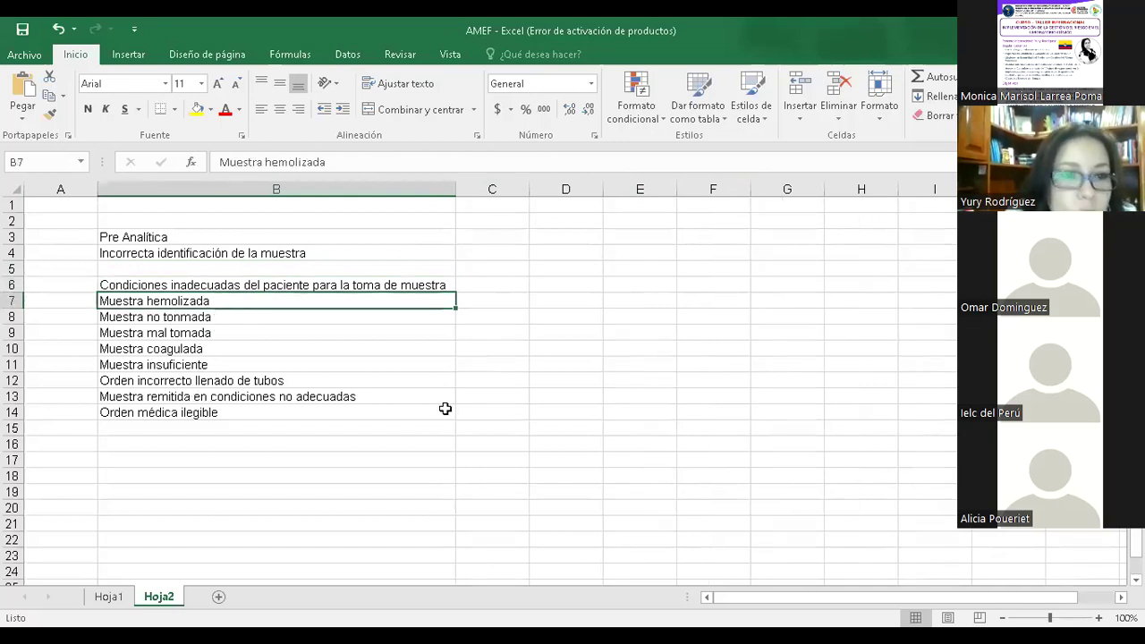
pyautogui.click(157, 283)
pyautogui.moveTo(157, 282); pyautogui.dragTo(155, 264)
# Fill the cells "Muestra hemolizada", "Muestra coagulada" and "Muestra insuficiente" with yellow.
pyautogui.click(191, 296)
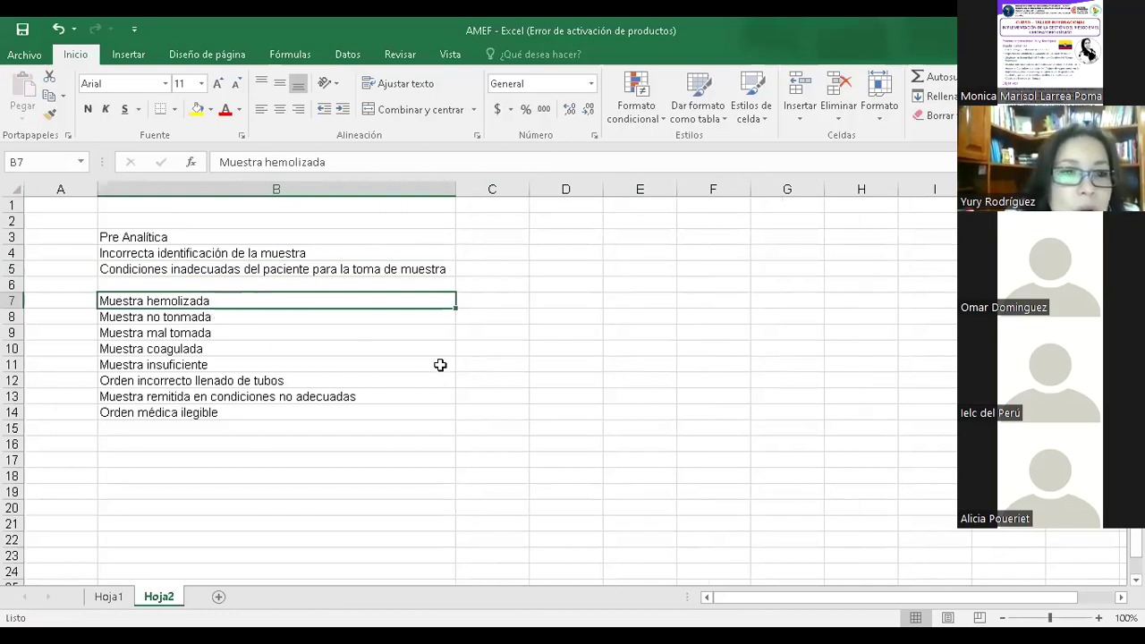
pyautogui.click(188, 111)
pyautogui.click(177, 348)
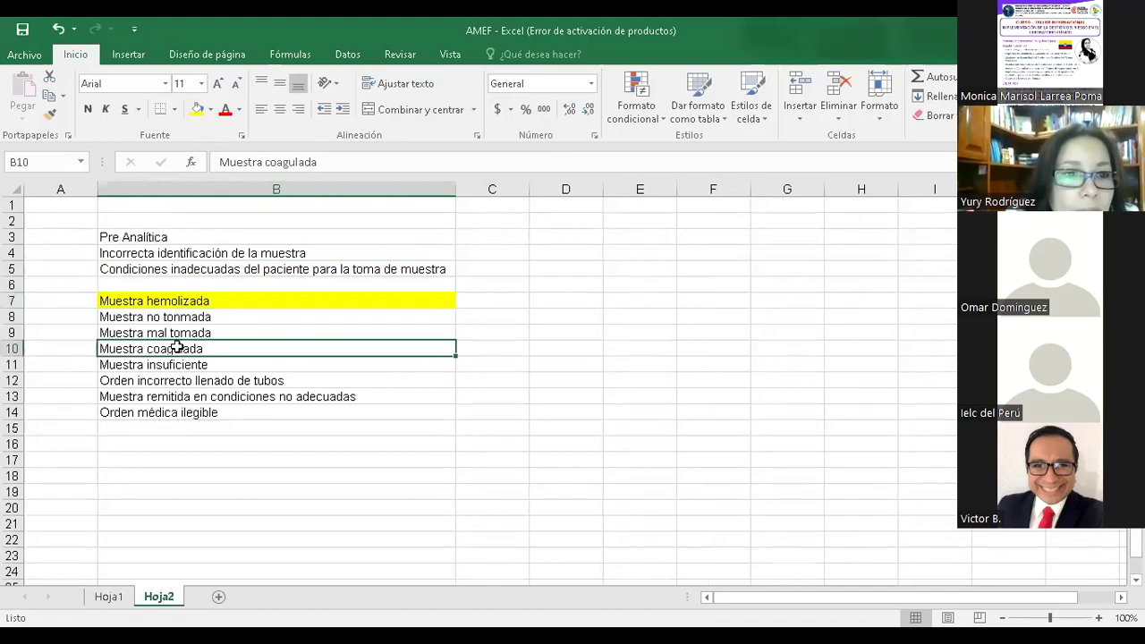
pyautogui.click(195, 109)
pyautogui.click(206, 364)
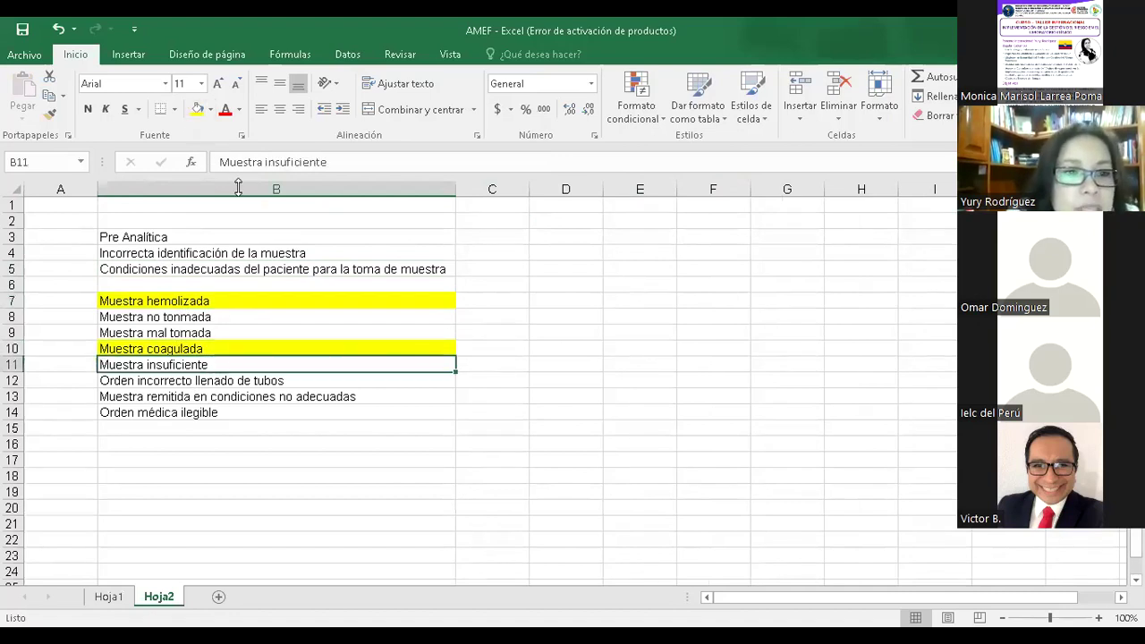
pyautogui.click(197, 109)
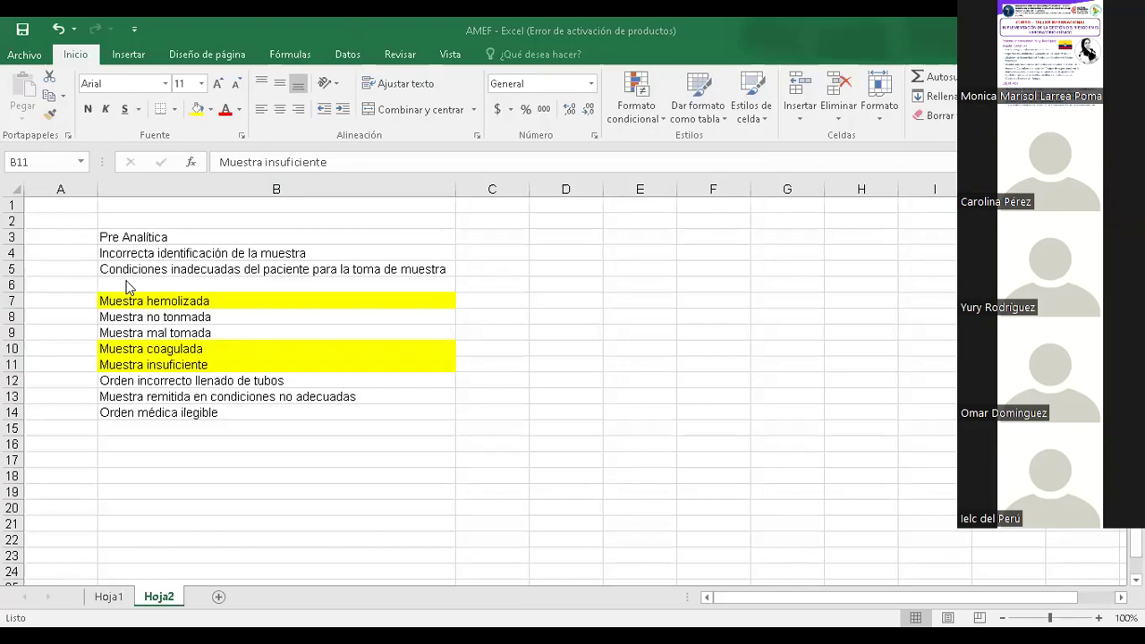
# Enter "Muestra en condiciones inadecuadas para el procesamiento" in the empty cell B6.
pyautogui.click(173, 280)
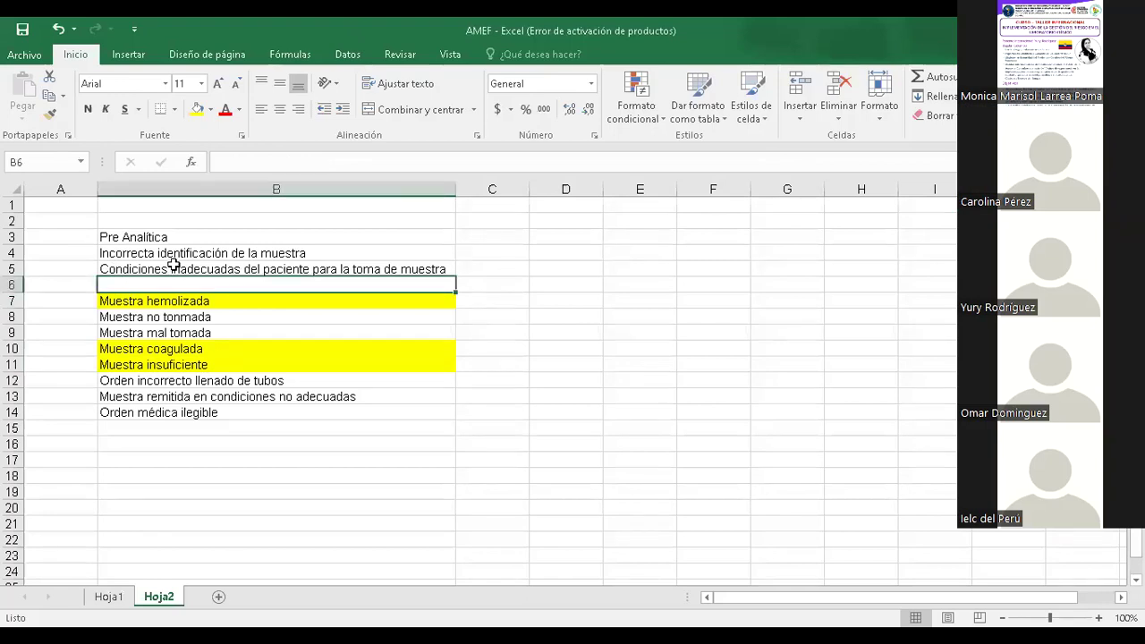
pyautogui.write('Muestra rechazada')
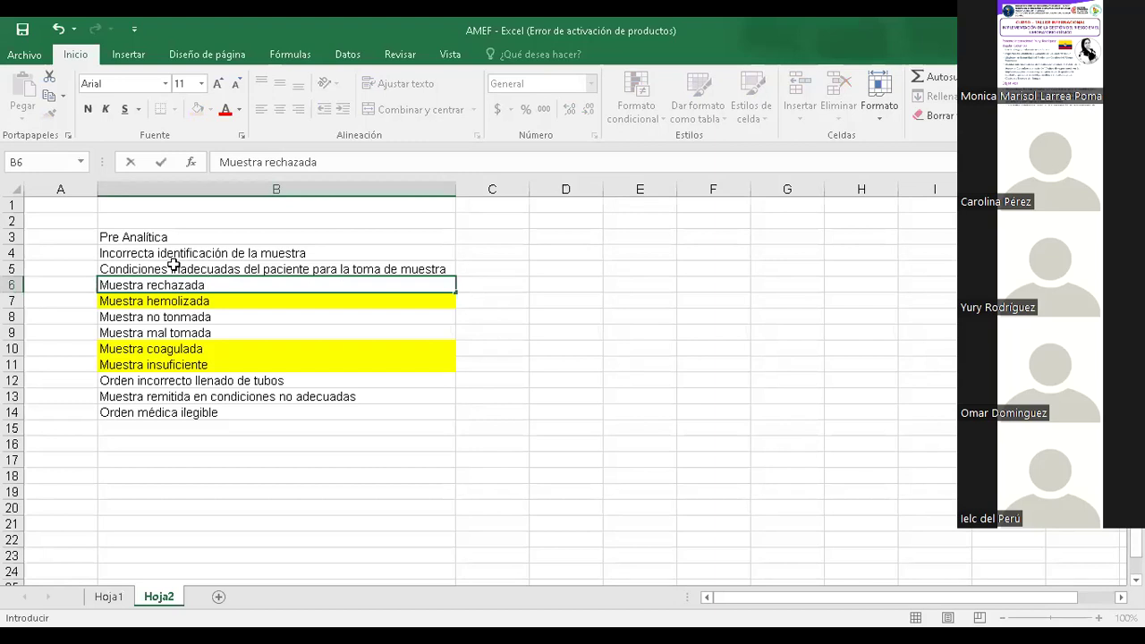
pyautogui.click(230, 303)
pyautogui.moveTo(212, 285); pyautogui.dragTo(136, 284)
pyautogui.write('en condiciones inadecuadas para el')
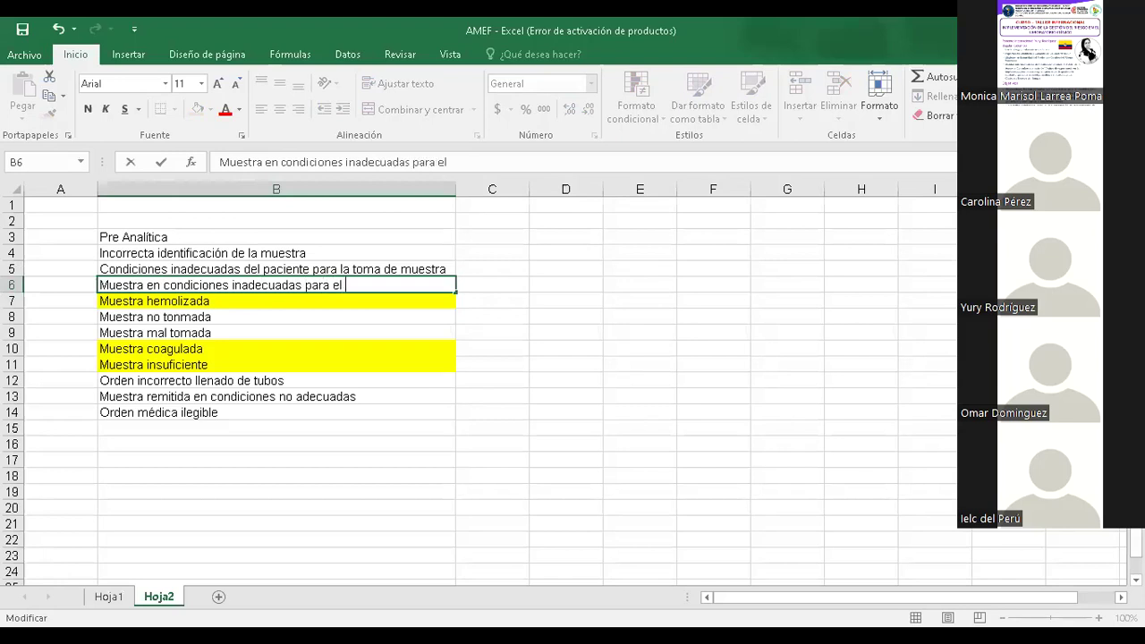
pyautogui.press('BackSpace')
pyautogui.write('el procesamiento')
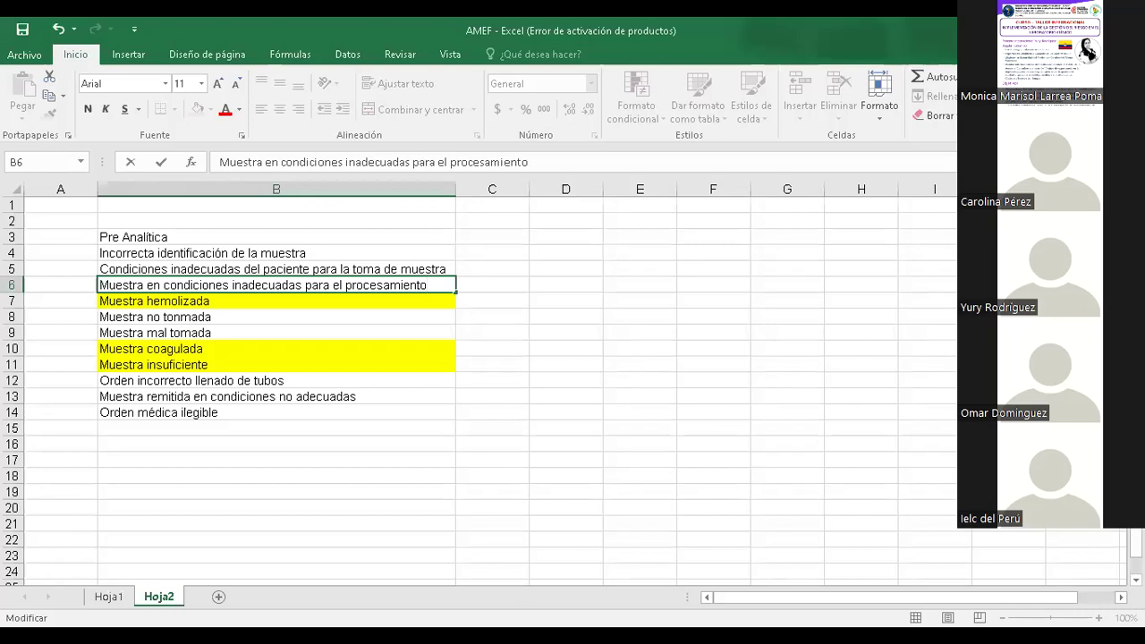
# Fill the cell "Muestra mal tomada" with yellow.
pyautogui.click(231, 346)
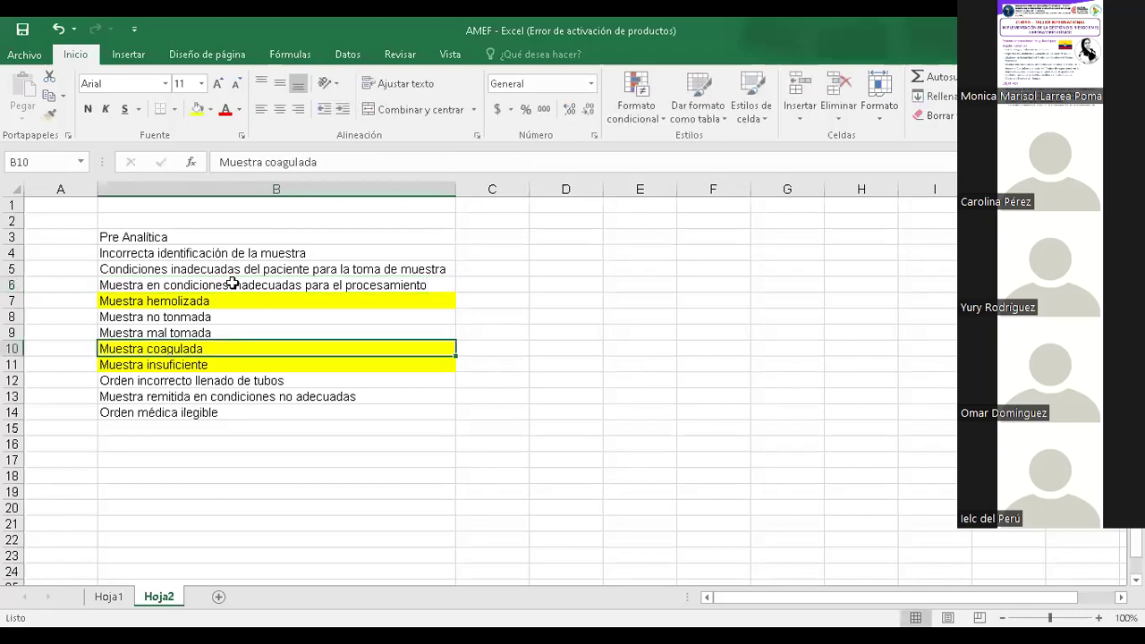
pyautogui.click(219, 335)
pyautogui.click(197, 111)
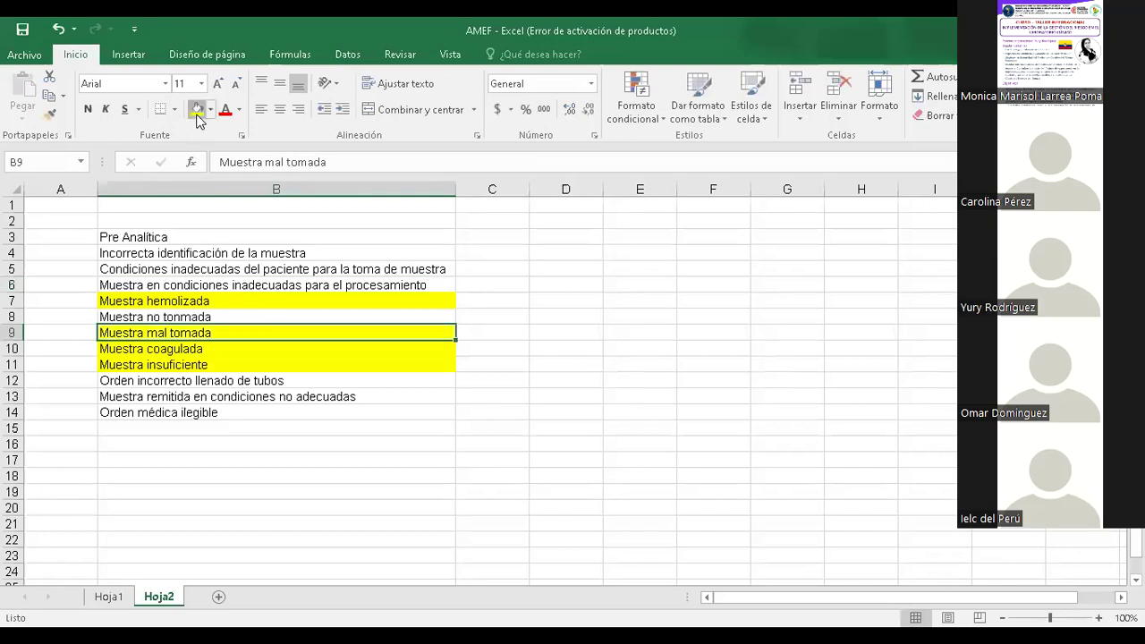
pyautogui.click(13, 301)
pyautogui.click(839, 90)
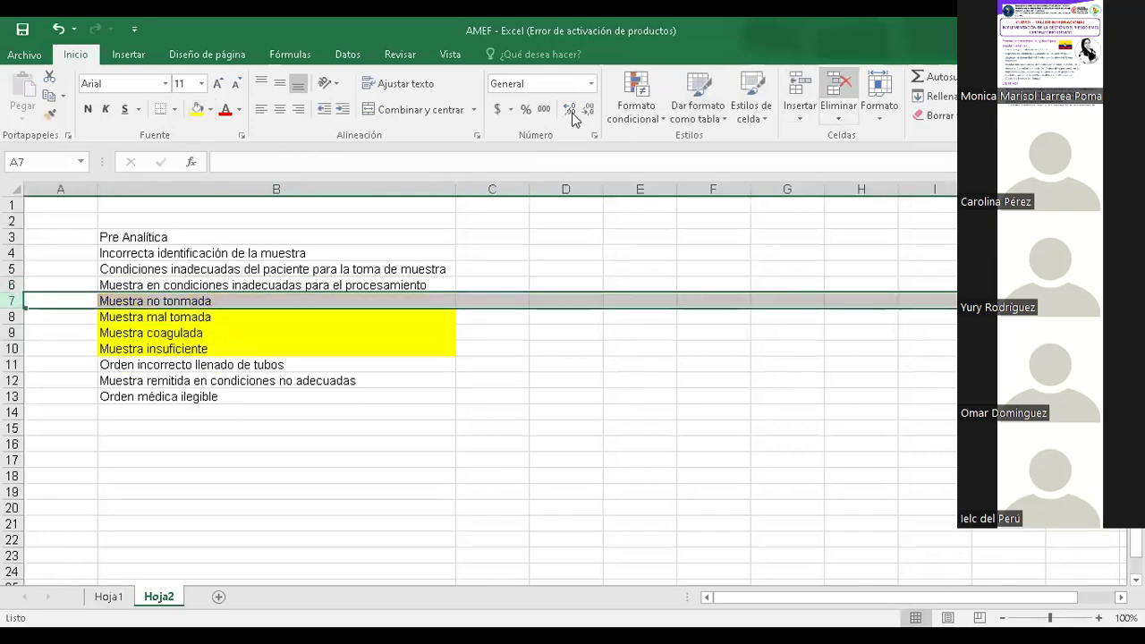
pyautogui.click(838, 90)
pyautogui.hotkey('ctrl', 'z')
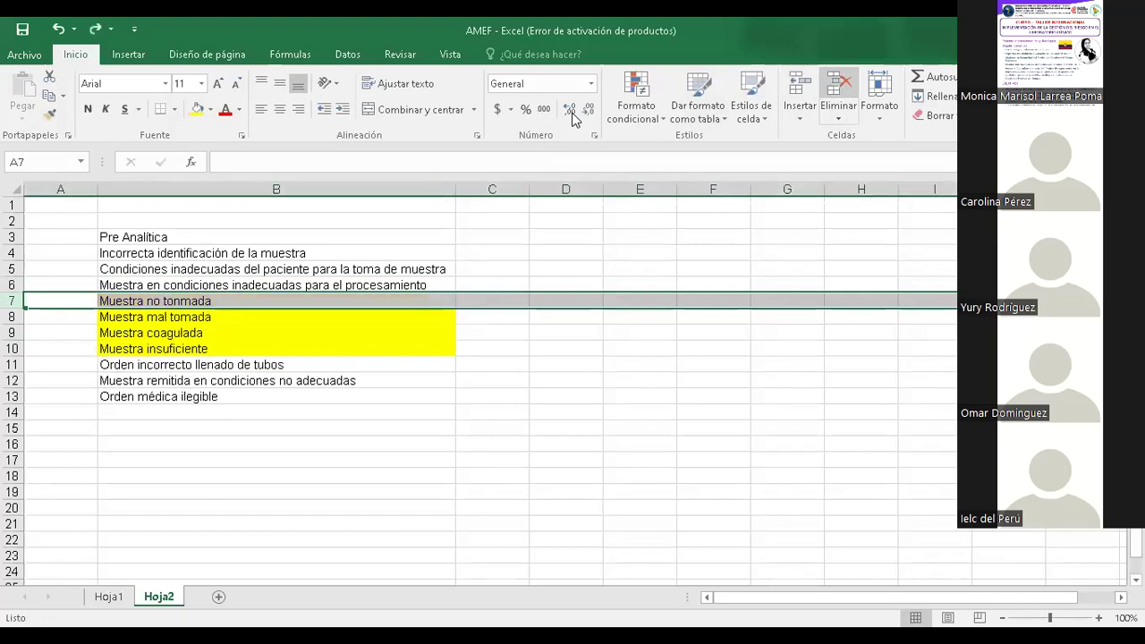
pyautogui.hotkey('ctrl', 'z')
# Insert two blank rows above "Muestra hemolizada" and enter "Orden médica ilegible" in B7.
pyautogui.hotkey('ctrl', '+')
pyautogui.hotkey('ctrl', '+')
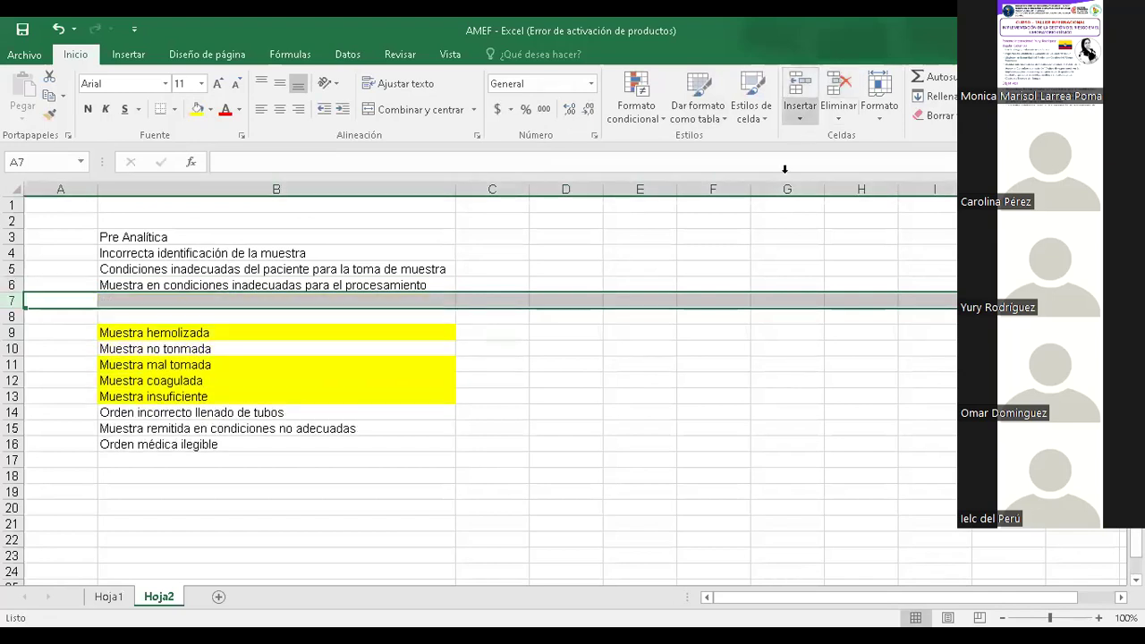
pyautogui.click(331, 428)
pyautogui.click(300, 446)
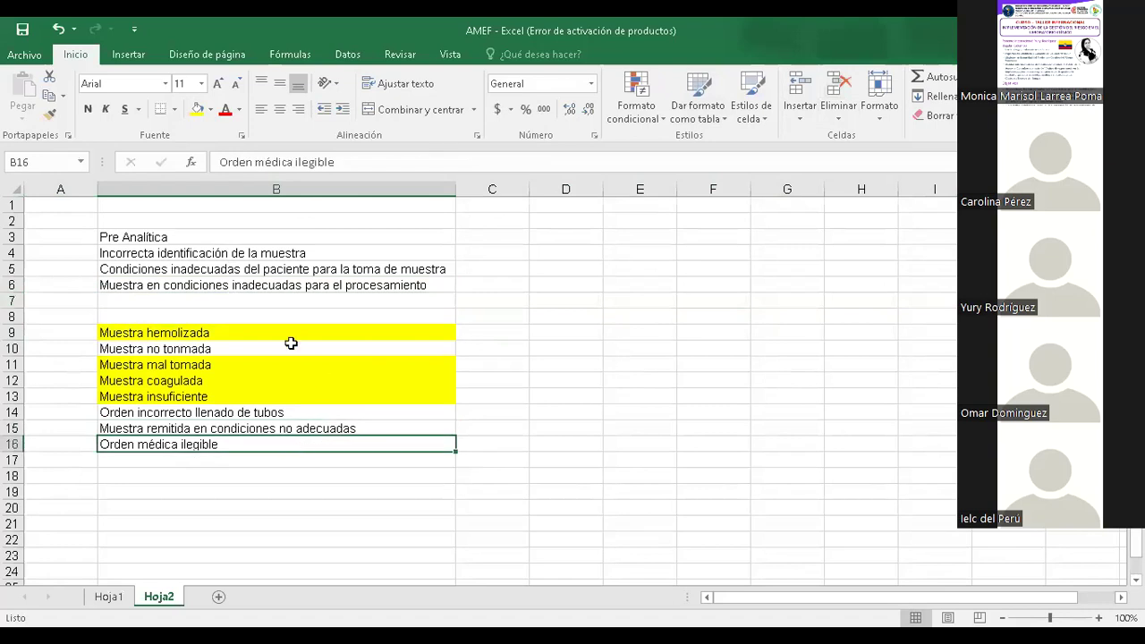
pyautogui.click(303, 306)
pyautogui.write('Or')
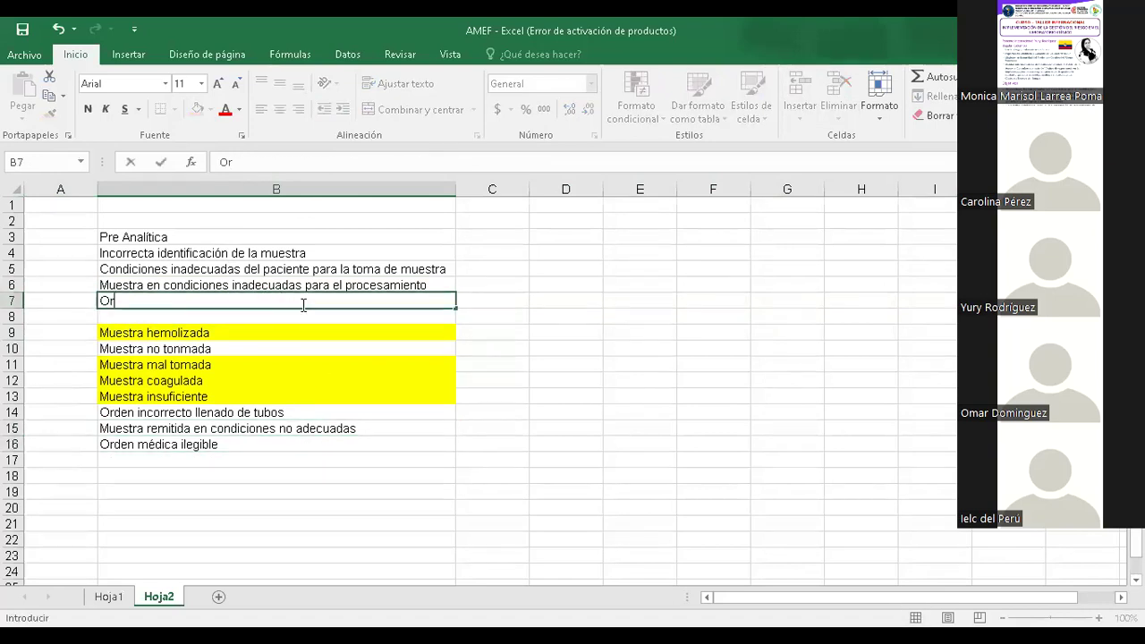
pyautogui.write('den médica ilegible')
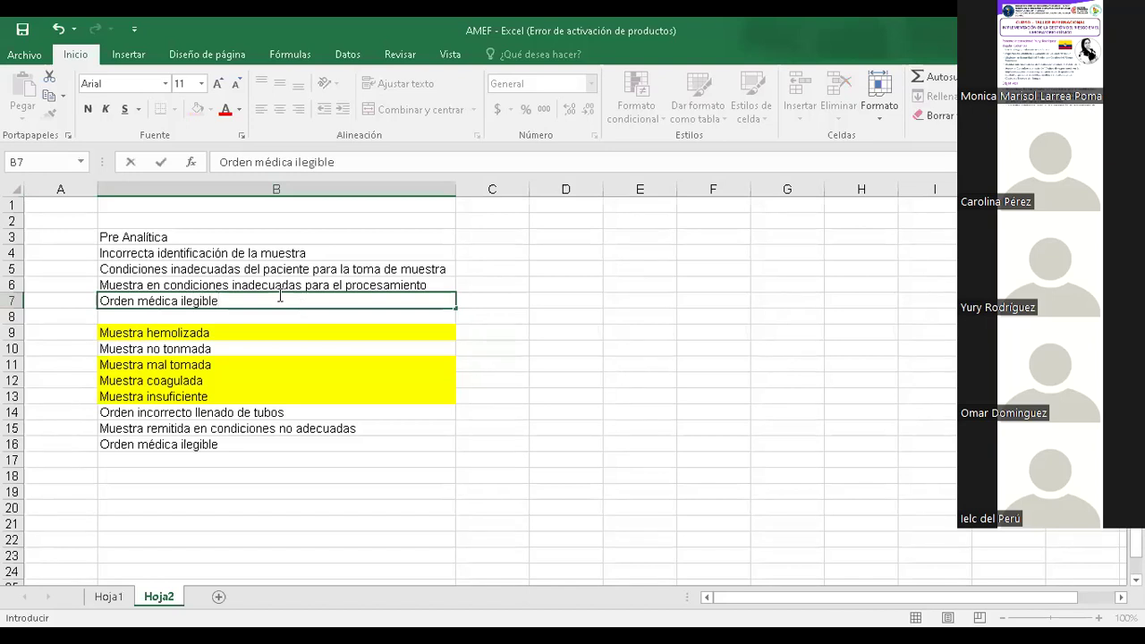
pyautogui.click(279, 333)
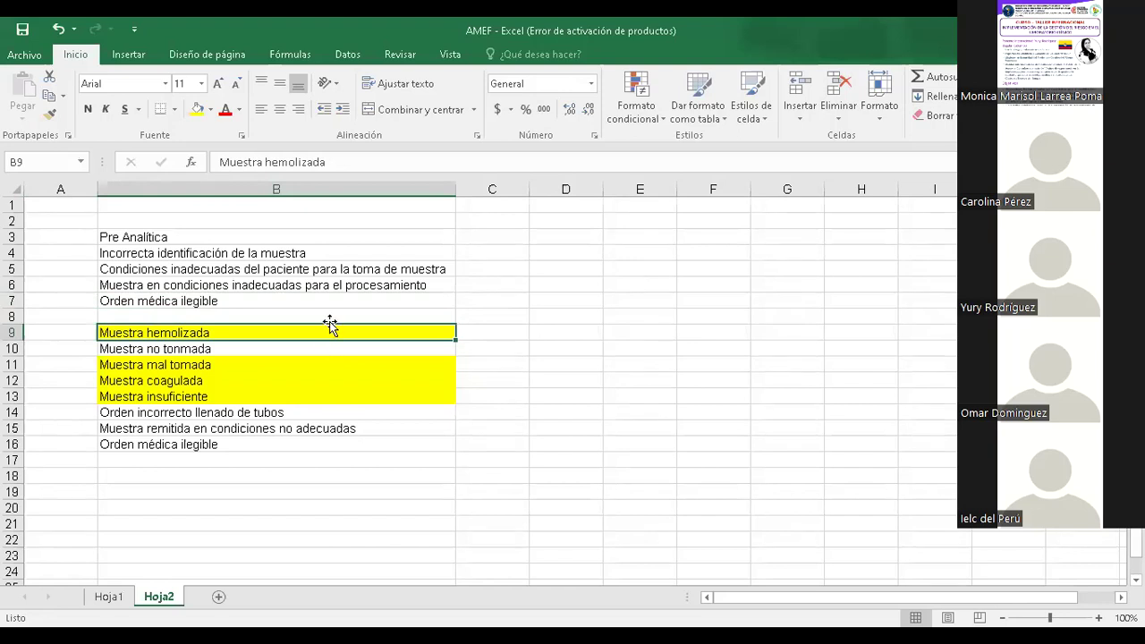
# Enter "Toma de un examen no ordenado" in cell B8, above "Muestra hemolizada".
pyautogui.click(346, 315)
pyautogui.write('Toma ')
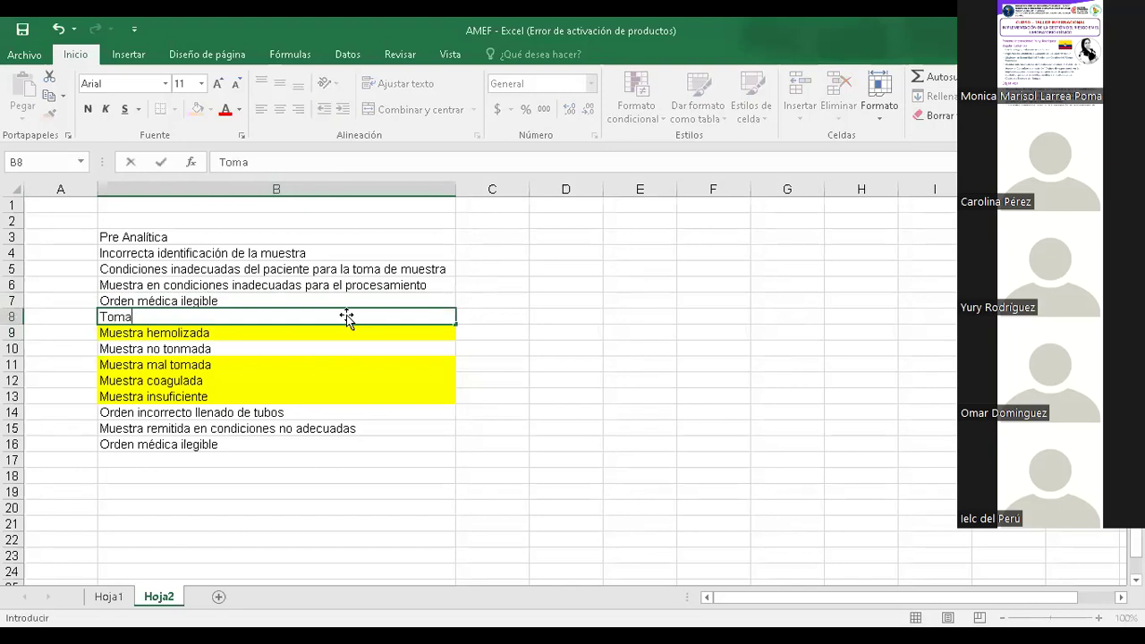
pyautogui.write('de un examen no ordenado')
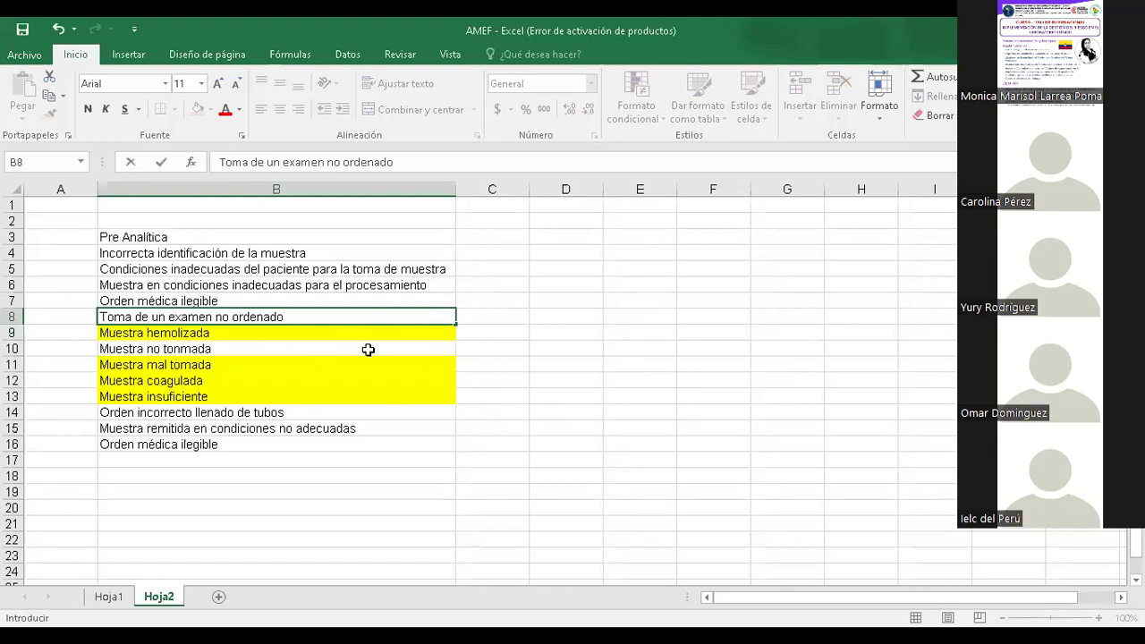
pyautogui.click(310, 301)
# Enter "Orden médica ilegible" in C8, beside "Toma de un examen no ordenado".
pyautogui.click(469, 316)
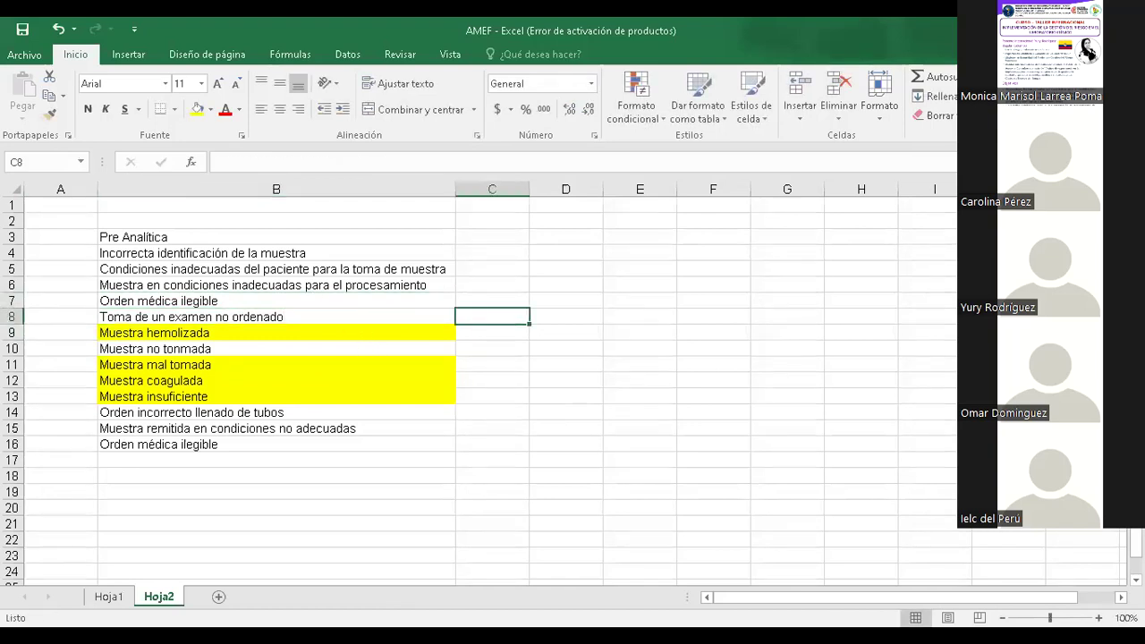
pyautogui.write('Orden ')
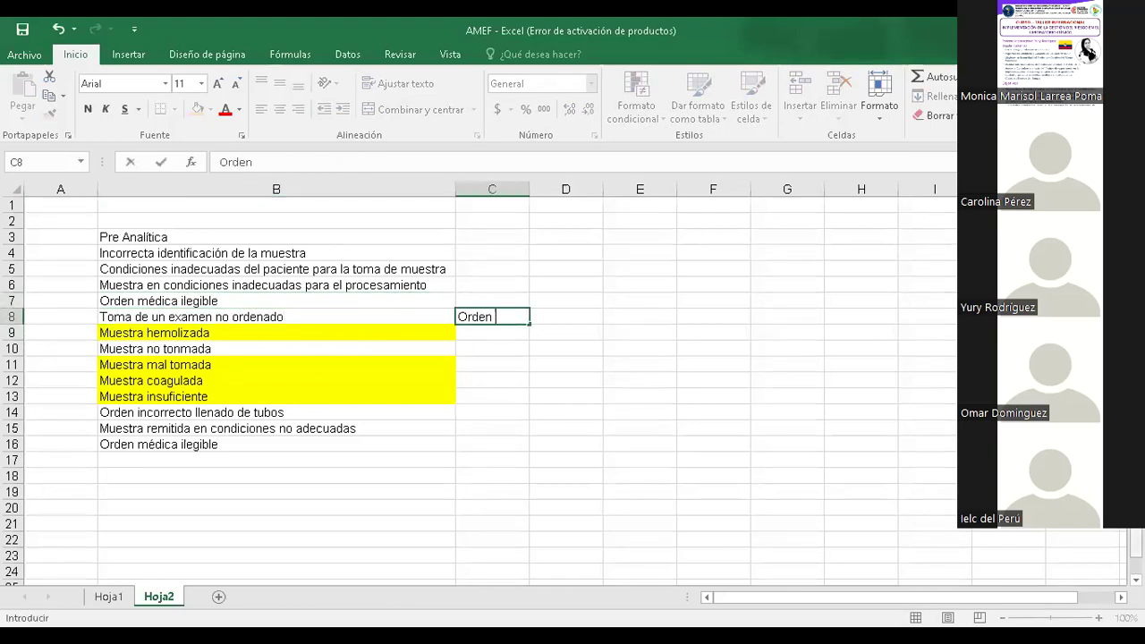
pyautogui.write('médica ilegibe')
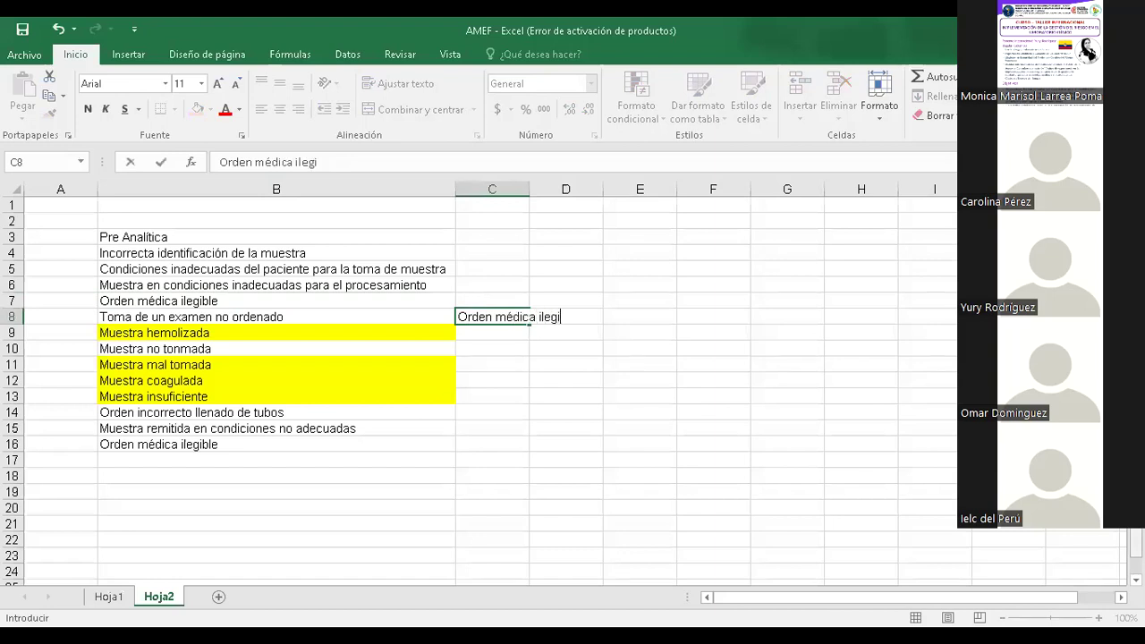
pyautogui.press('BackSpace')
pyautogui.press('BackSpace')
pyautogui.write('ble')
# Clear "Orden médica ilegible" from B7 and delete the emptied row 7.
pyautogui.click(359, 306)
pyautogui.press('Delete')
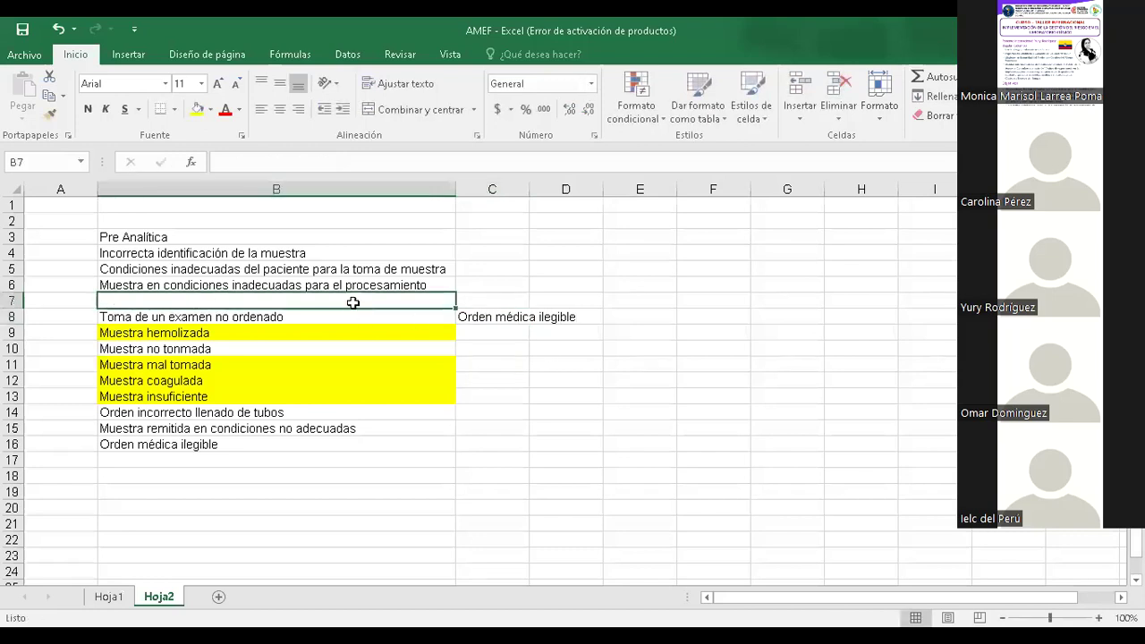
pyautogui.click(306, 316)
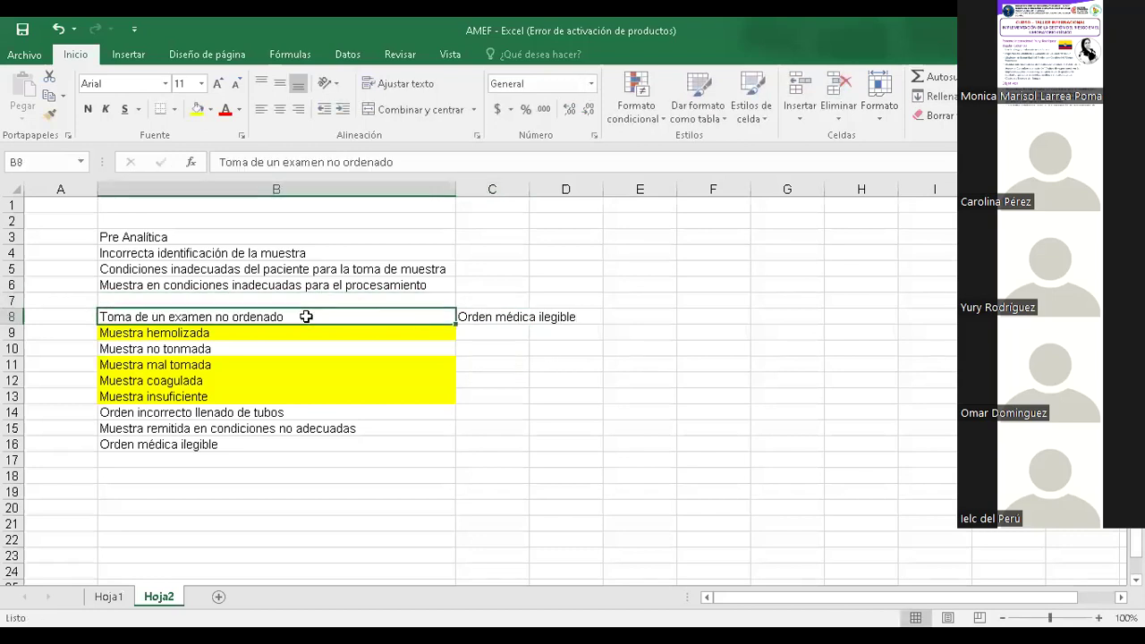
pyautogui.doubleClick(306, 316)
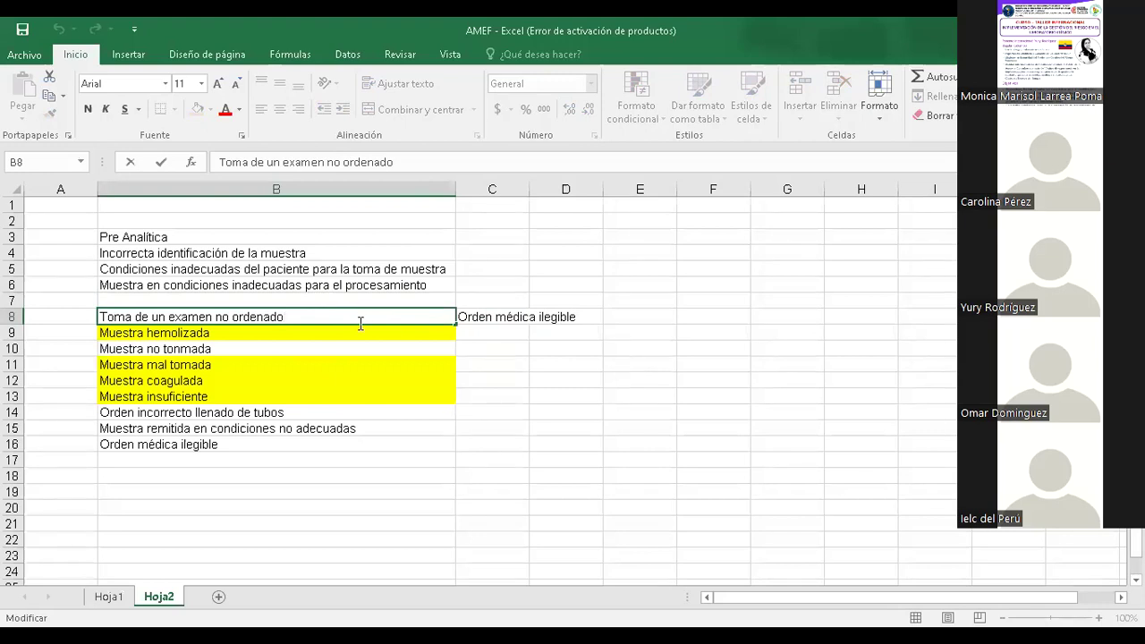
pyautogui.click(375, 413)
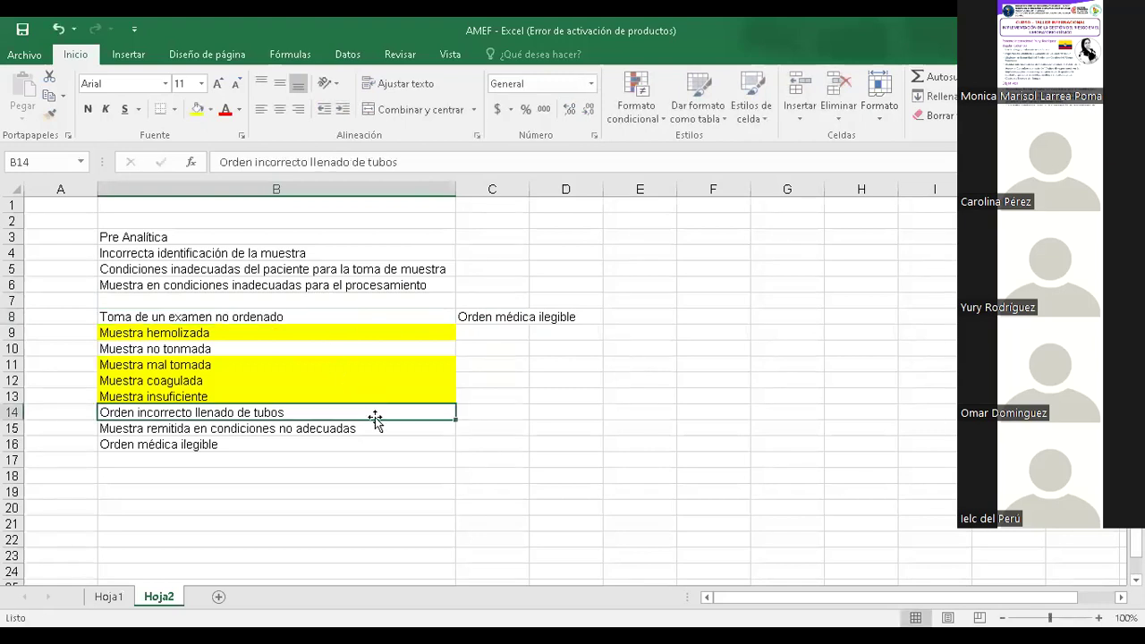
pyautogui.click(7, 303)
pyautogui.click(838, 85)
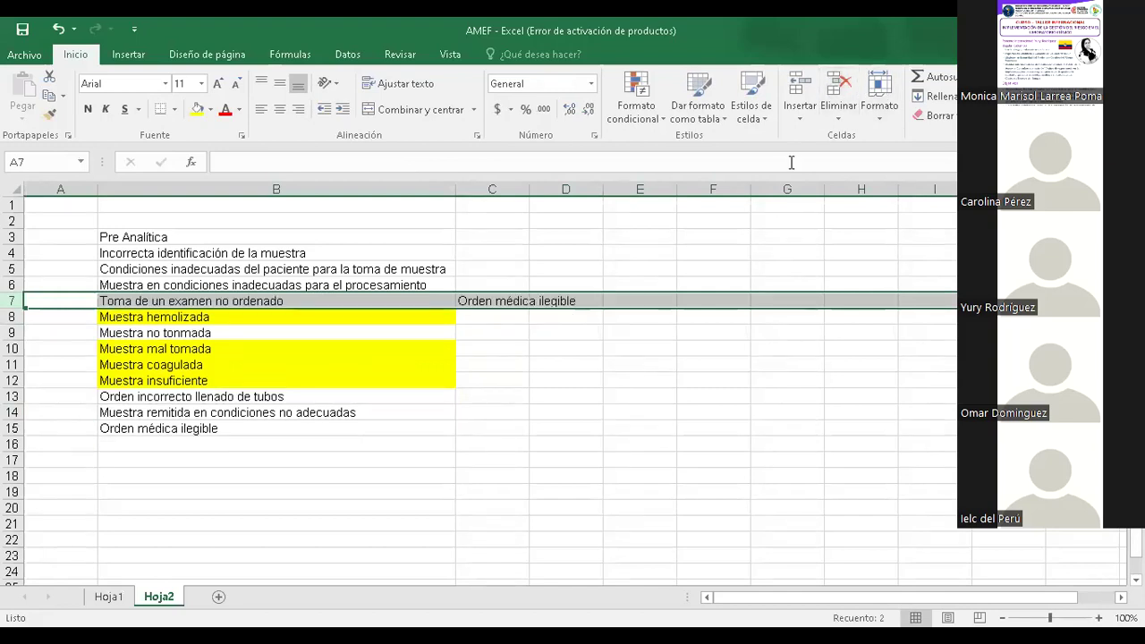
# Widen column C to fit its text.
pyautogui.click(580, 439)
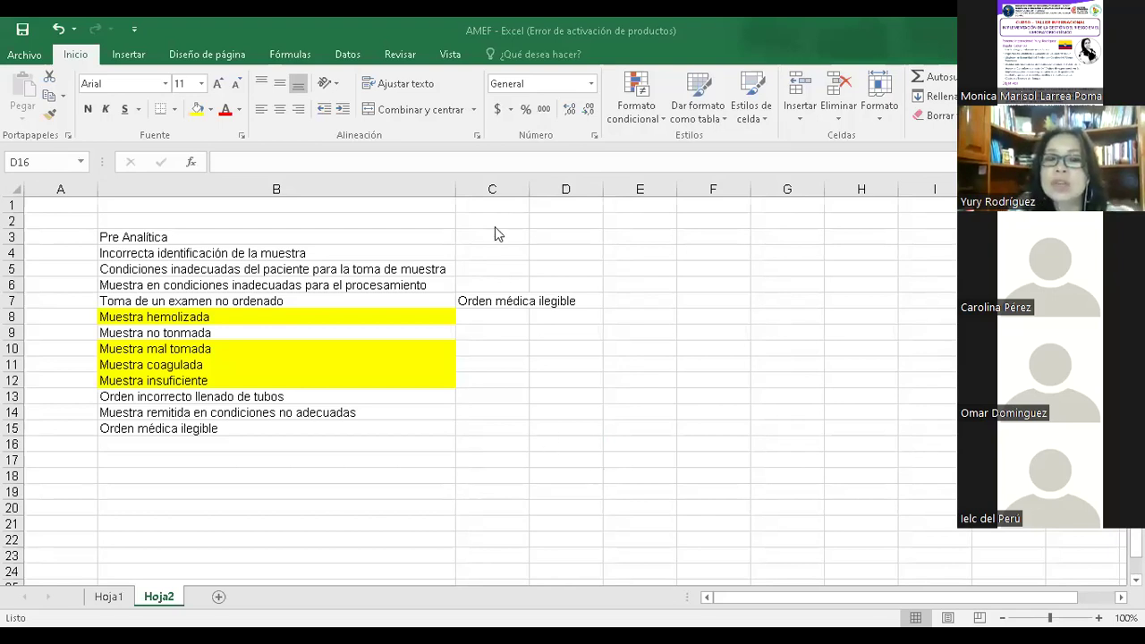
pyautogui.doubleClick(530, 186)
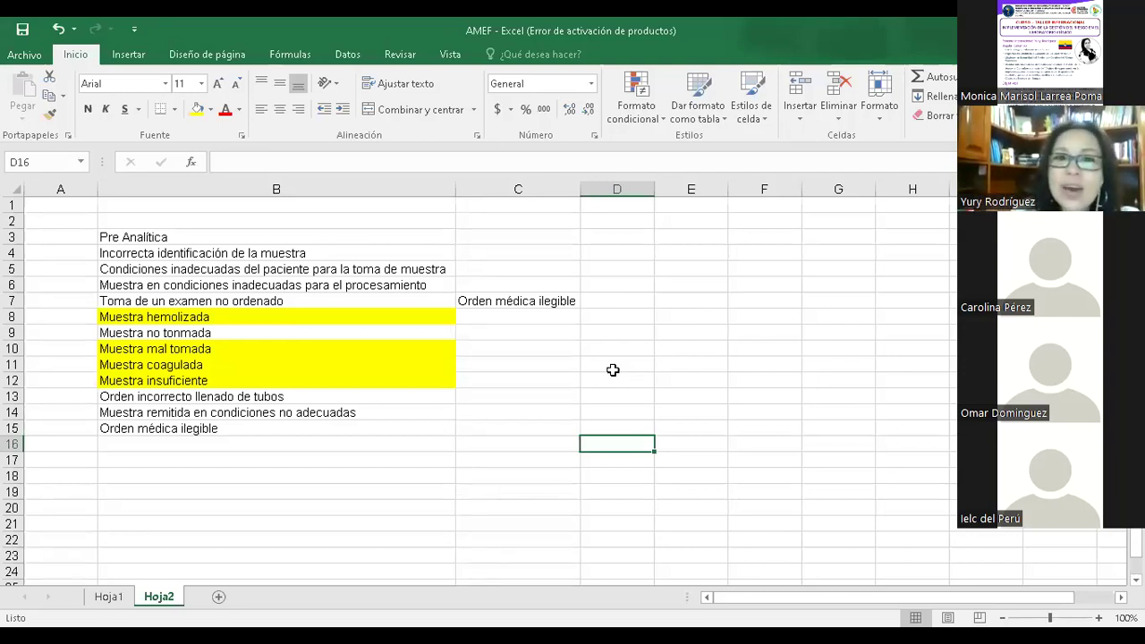
# Color the text of "Incorrecta identificación de la muestra" in B4 of Hoja2 red.
pyautogui.moveTo(281, 259); pyautogui.dragTo(287, 299)
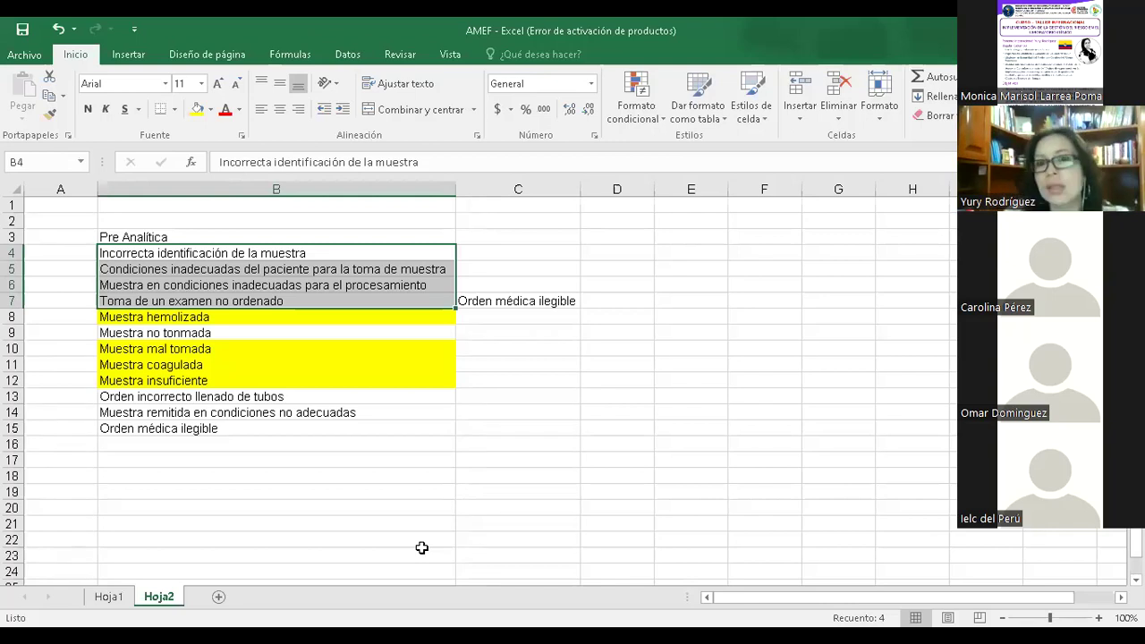
pyautogui.click(286, 254)
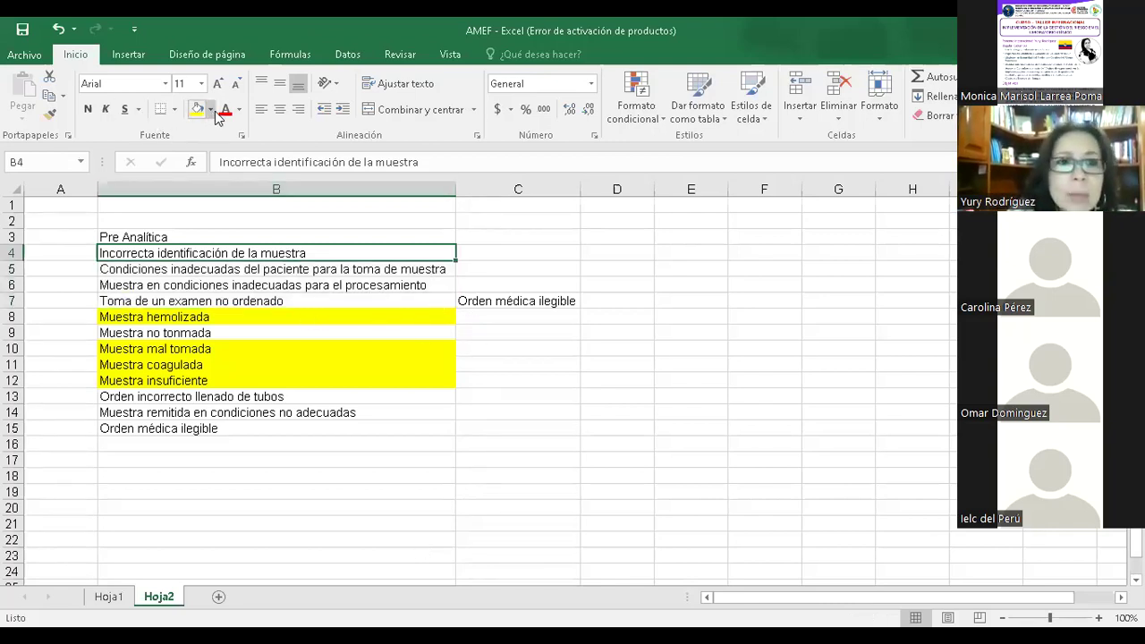
# Enter "Pre analítica" as the first process in cell A4 of the AMEF matrix on Hoja1.
pyautogui.click(109, 597)
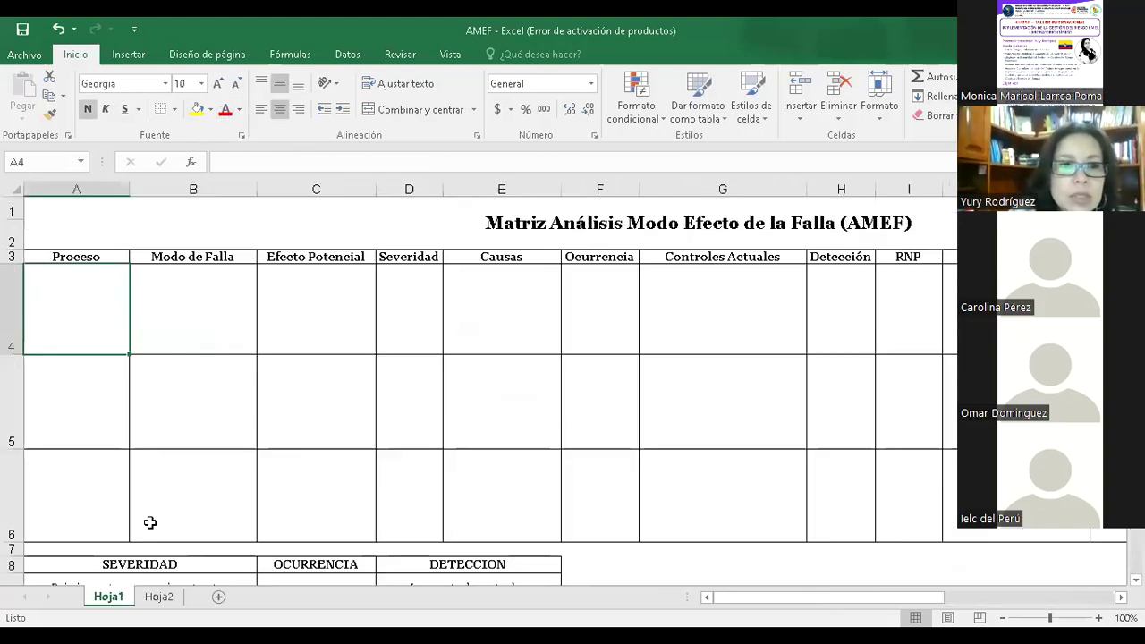
pyautogui.write('P')
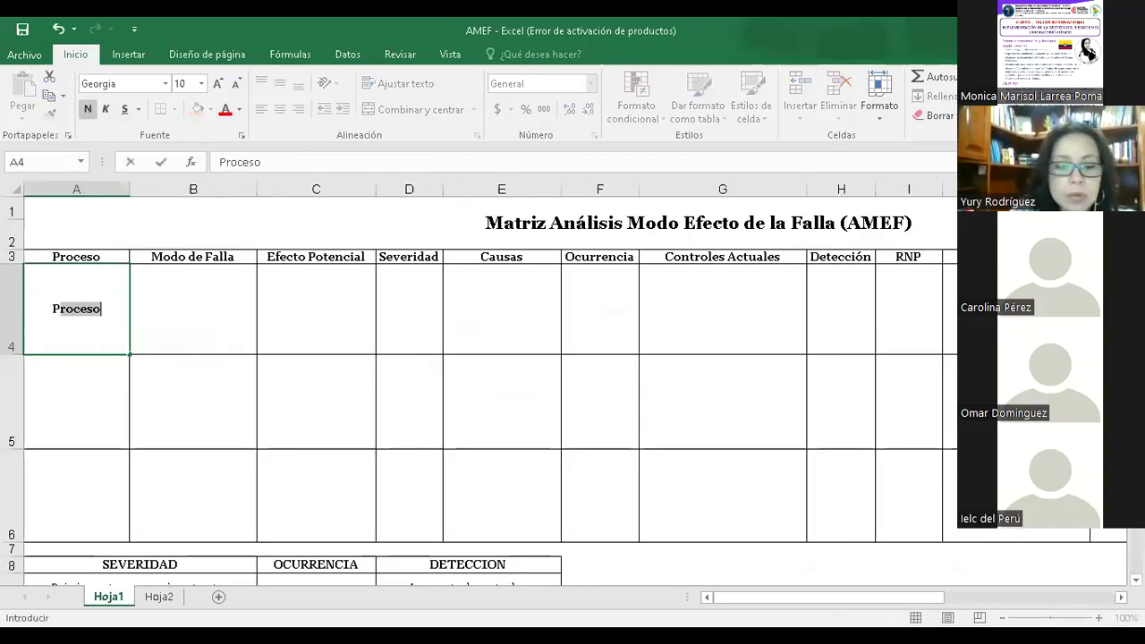
pyautogui.write('re analítica')
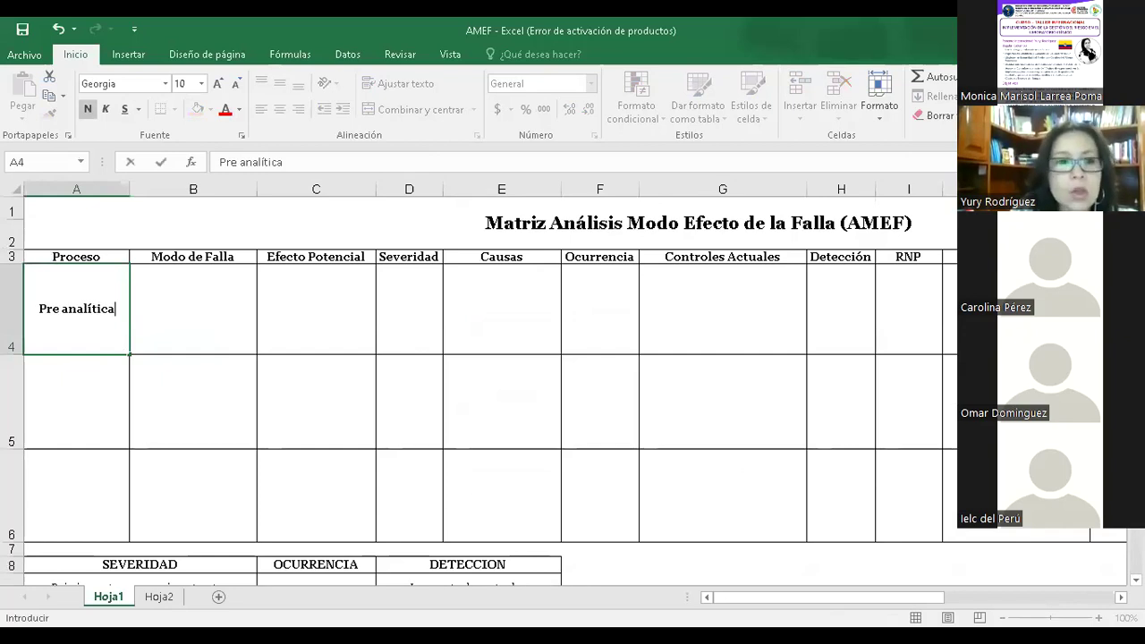
pyautogui.press('Tab')
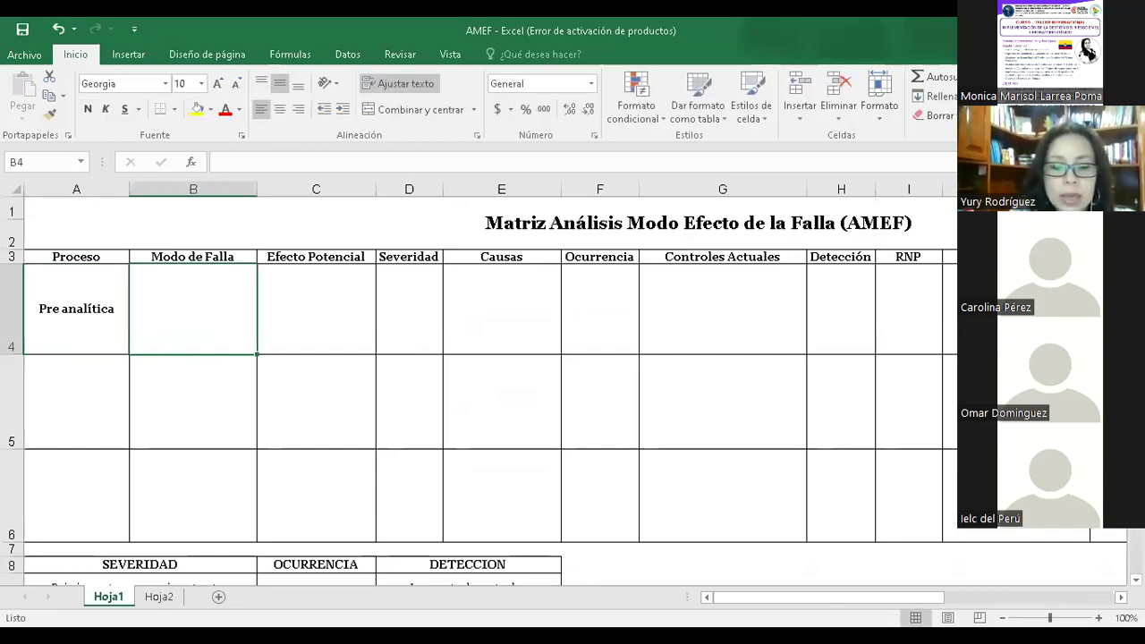
# Enter "Incorrecta identificación de la muestra" as the failure mode in B4 of Hoja1, checking the wording against Hoja2.
pyautogui.write('Incorrecta')
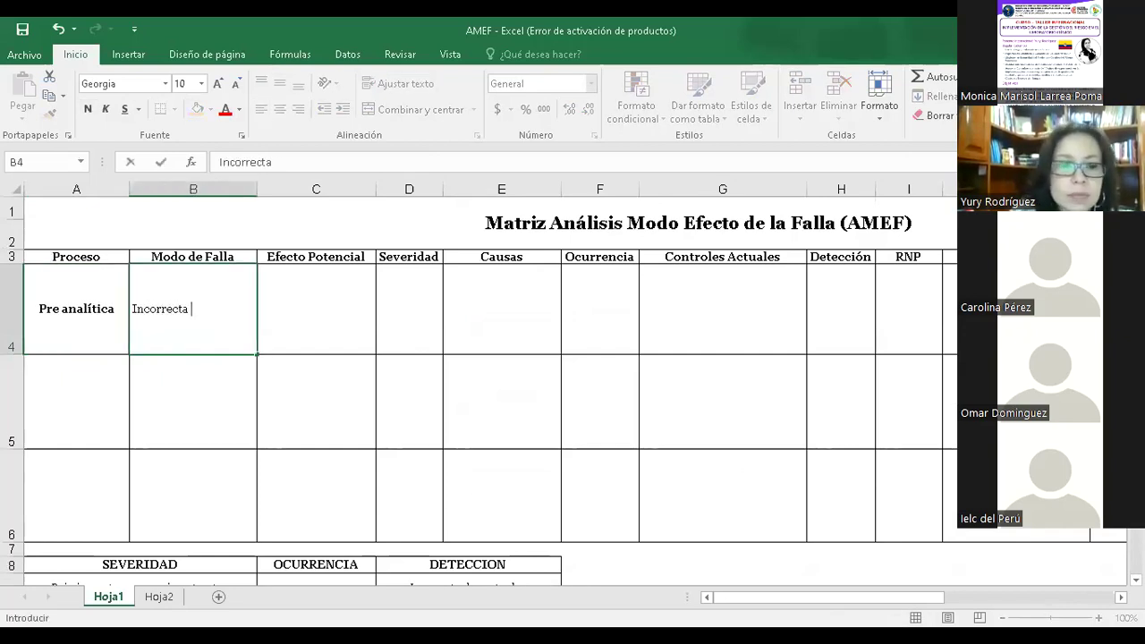
pyautogui.click(159, 596)
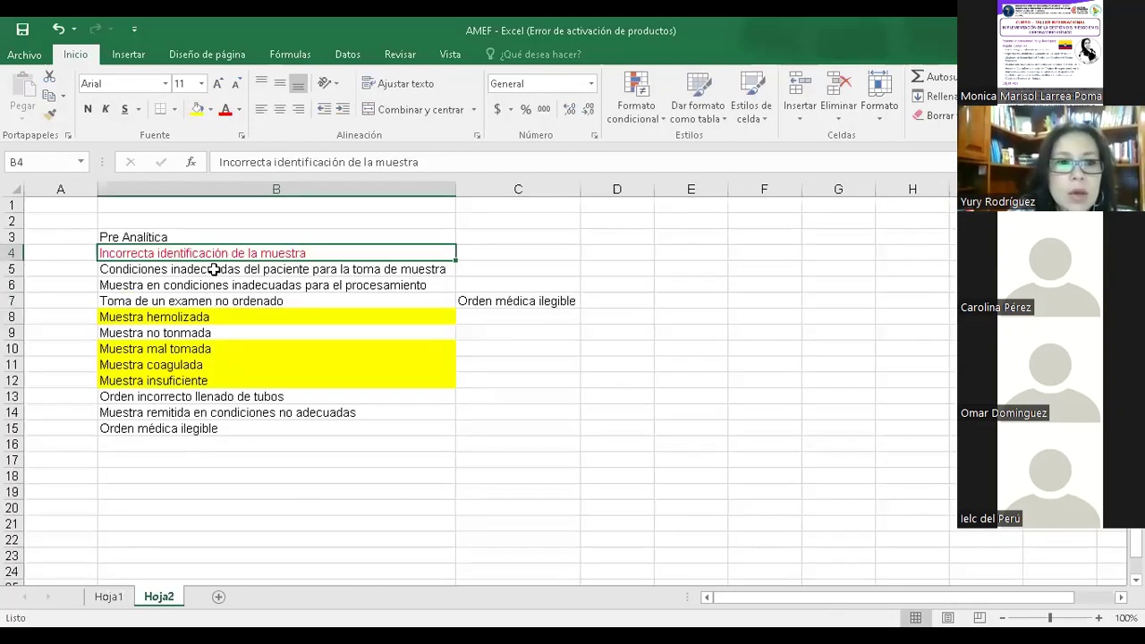
pyautogui.click(119, 602)
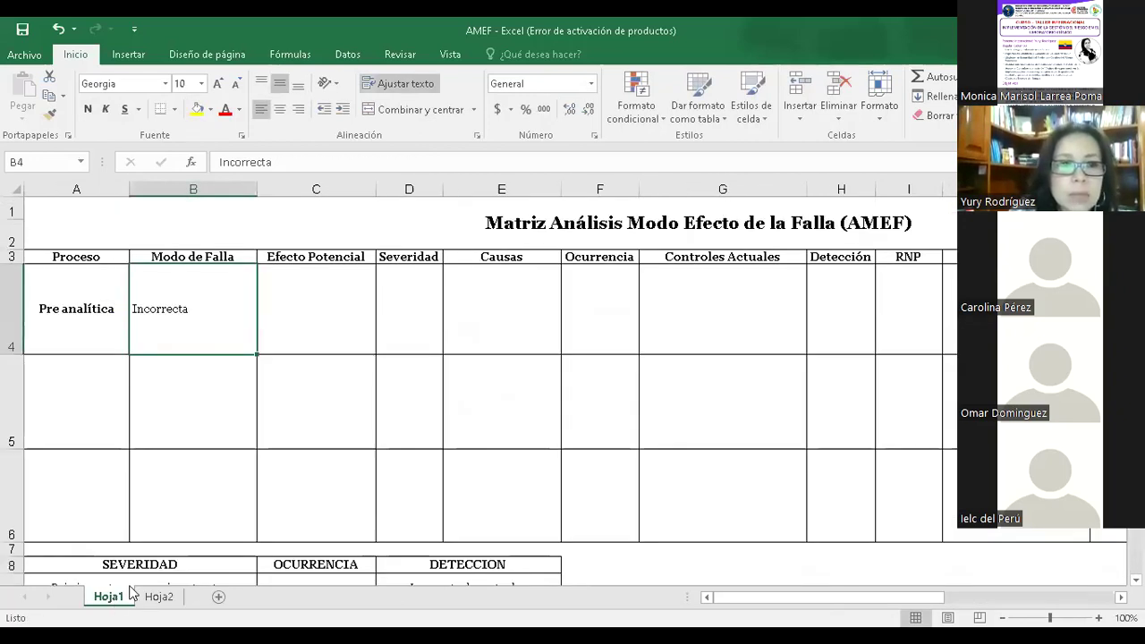
pyautogui.press('F2')
pyautogui.write('identificación de la m')
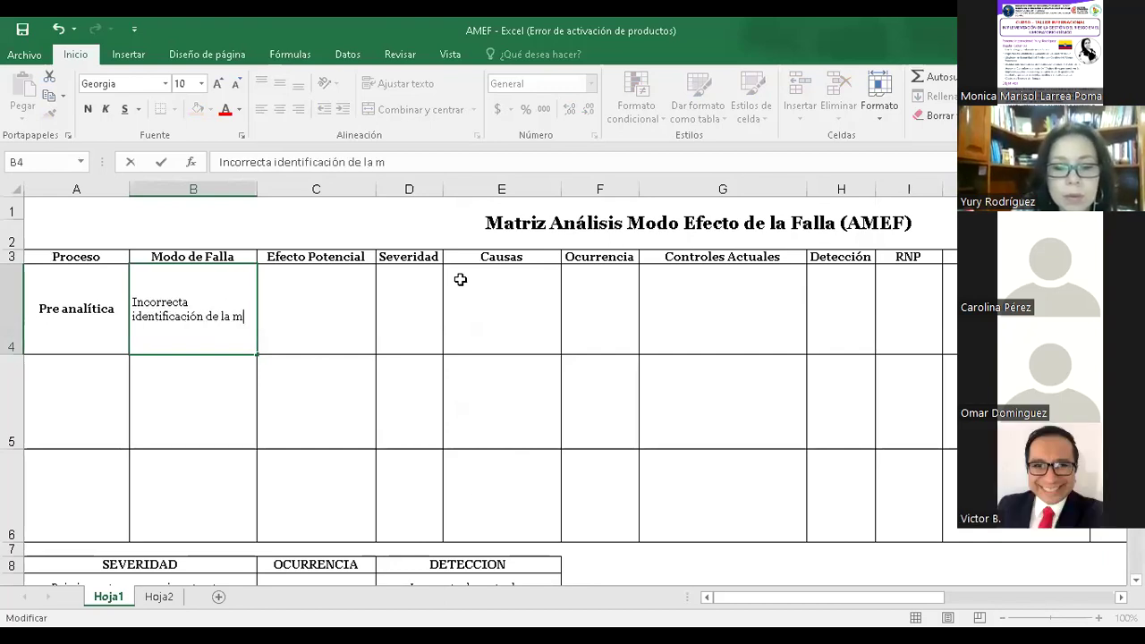
pyautogui.write('uestra')
pyautogui.click(356, 349)
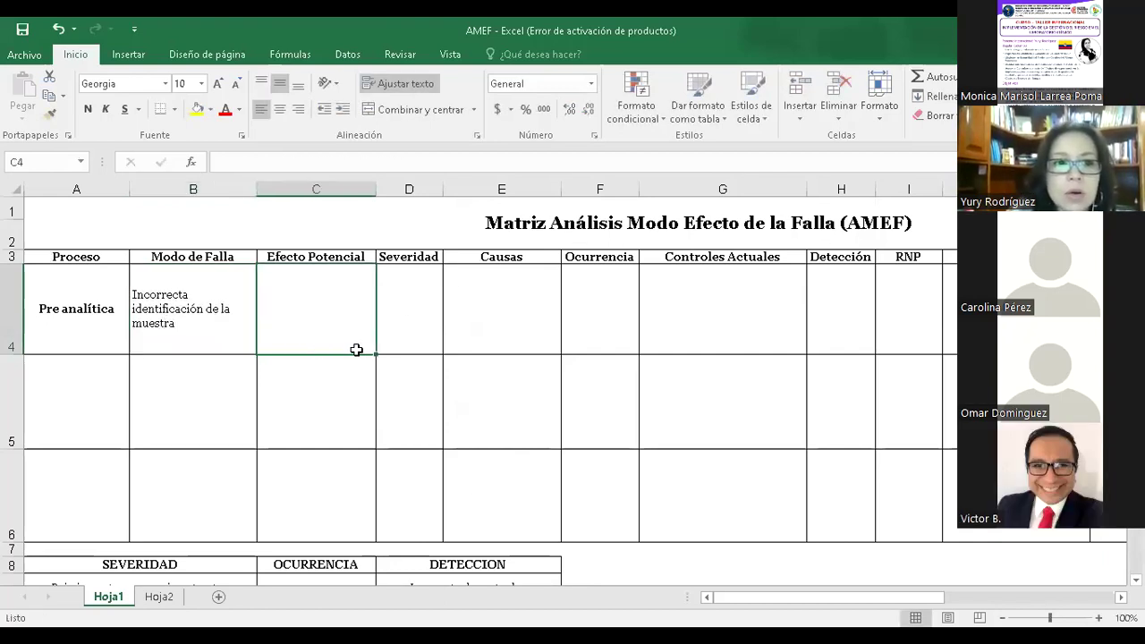
# Copy the "Pre analítica" process from A4 into A5 of the matrix.
pyautogui.click(165, 598)
pyautogui.click(116, 598)
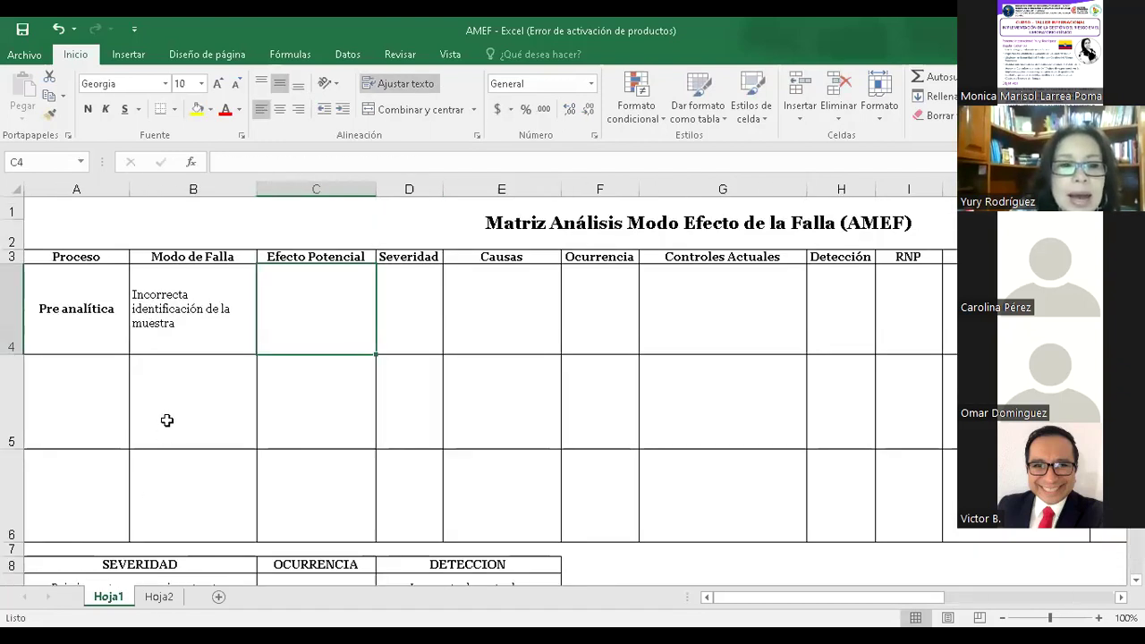
pyautogui.click(169, 381)
pyautogui.click(81, 338)
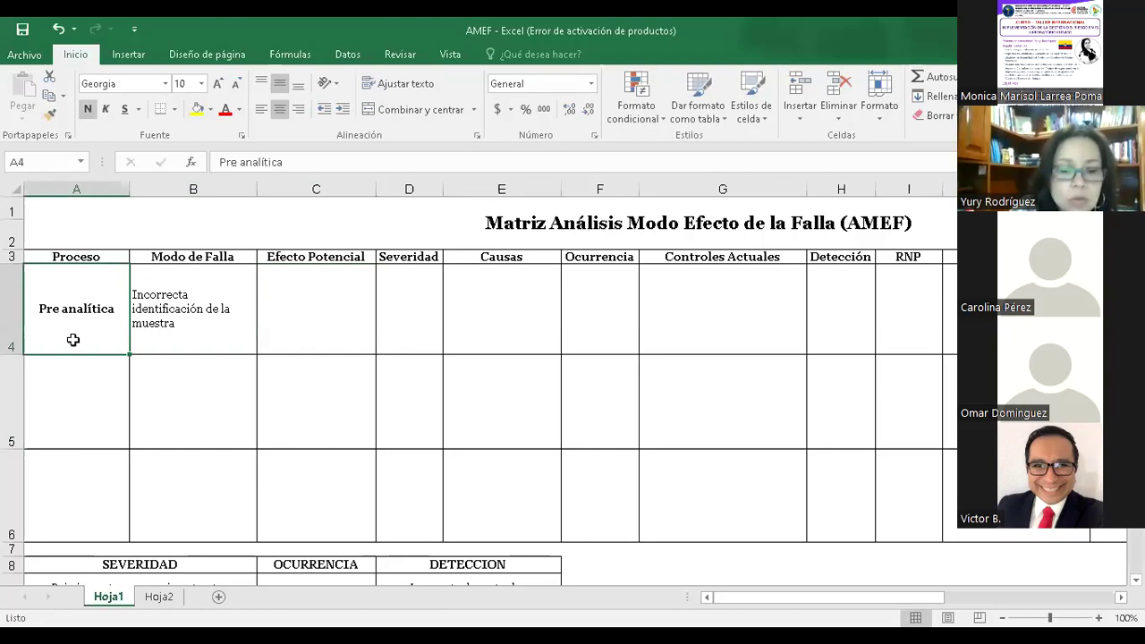
pyautogui.hotkey('ctrl', 'c')
pyautogui.click(103, 402)
pyautogui.hotkey('ctrl', 'v')
# Link failure mode cell B5 by formula to "Condiciones inadecuadas del paciente para la toma de muestra" in Hoja2's B5.
pyautogui.click(167, 409)
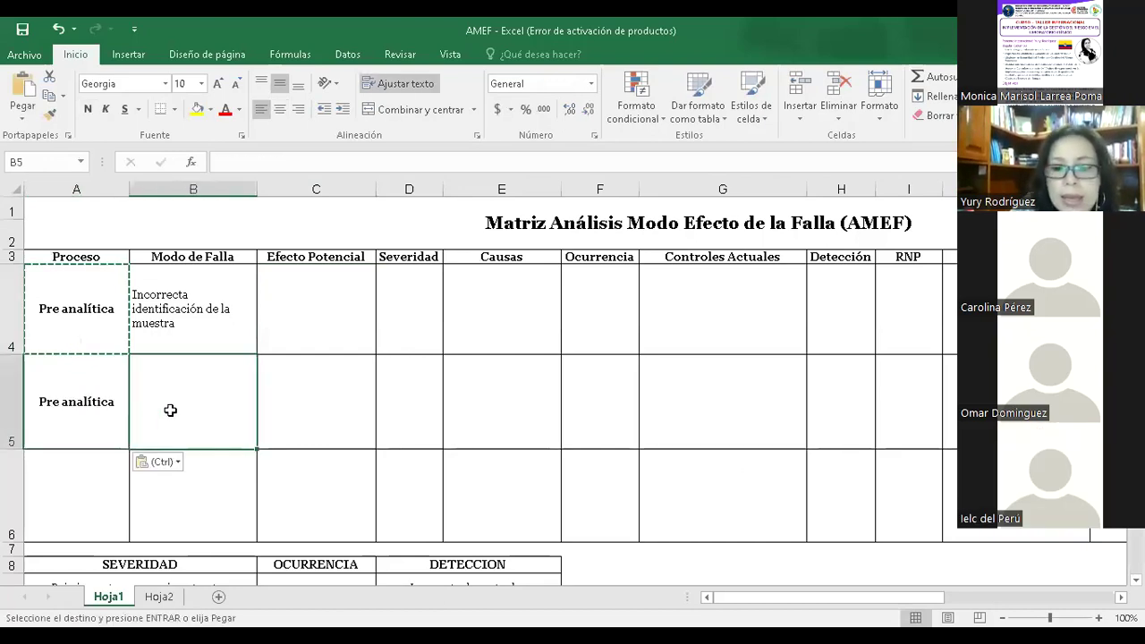
pyautogui.write('=')
pyautogui.click(177, 596)
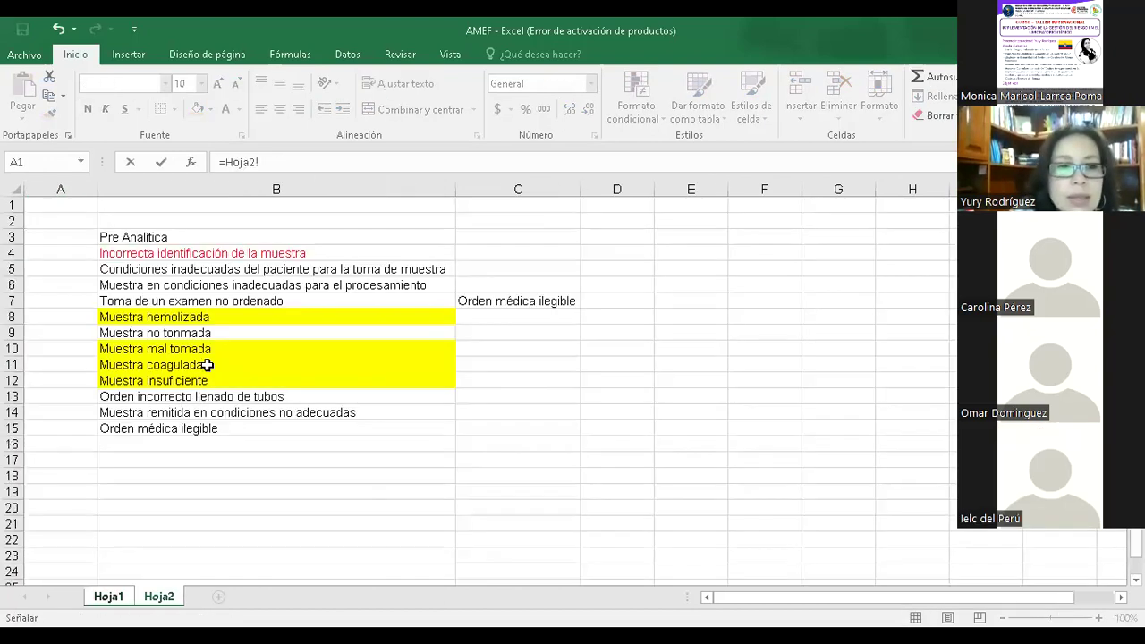
pyautogui.click(196, 270)
pyautogui.press('Return')
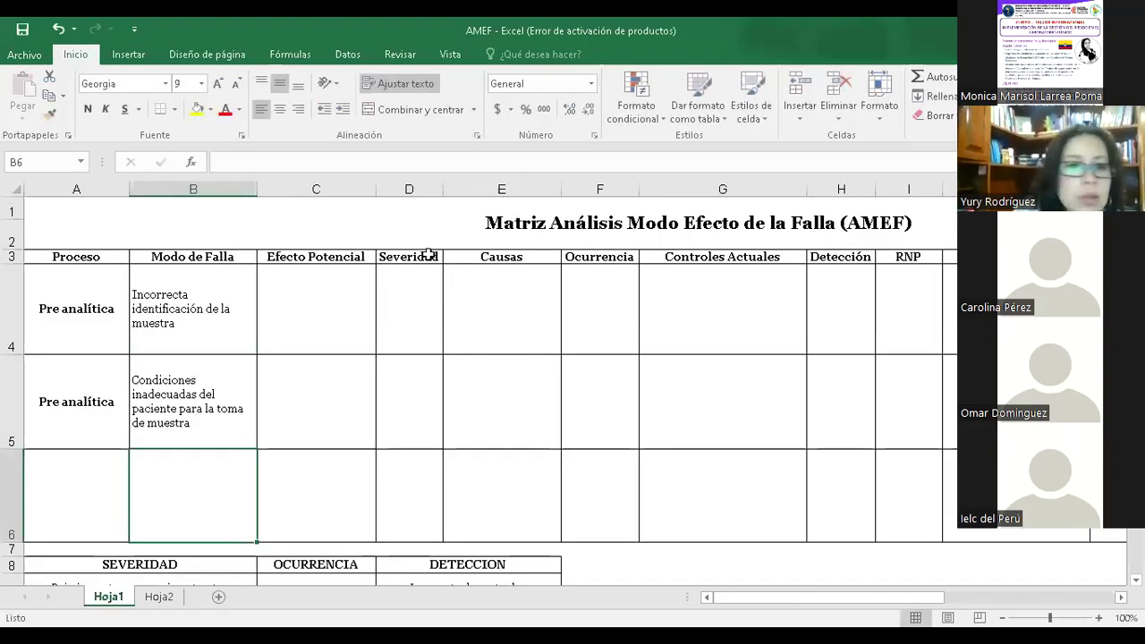
# Copy the "Pre analítica" process from A5 into A6 of the matrix.
pyautogui.click(73, 405)
pyautogui.hotkey('ctrl', 'c')
pyautogui.click(97, 476)
pyautogui.hotkey('ctrl', 'v')
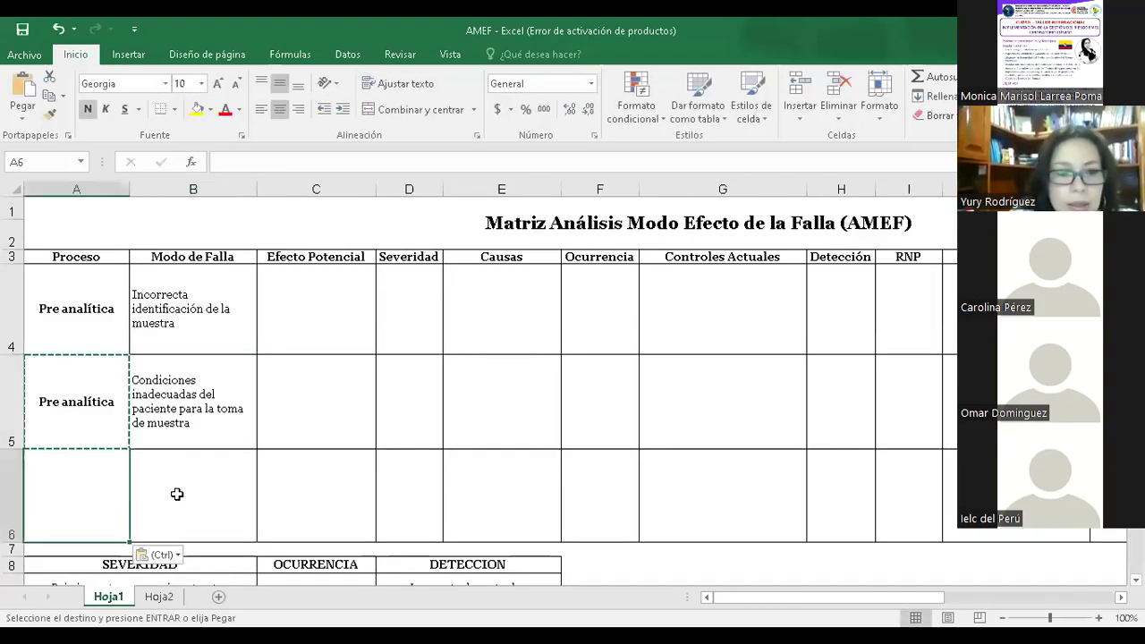
# Link failure mode cell B6 by formula to "Muestra en condiciones inadecuadas para el procesamiento" in Hoja2's B6.
pyautogui.click(202, 486)
pyautogui.write('=')
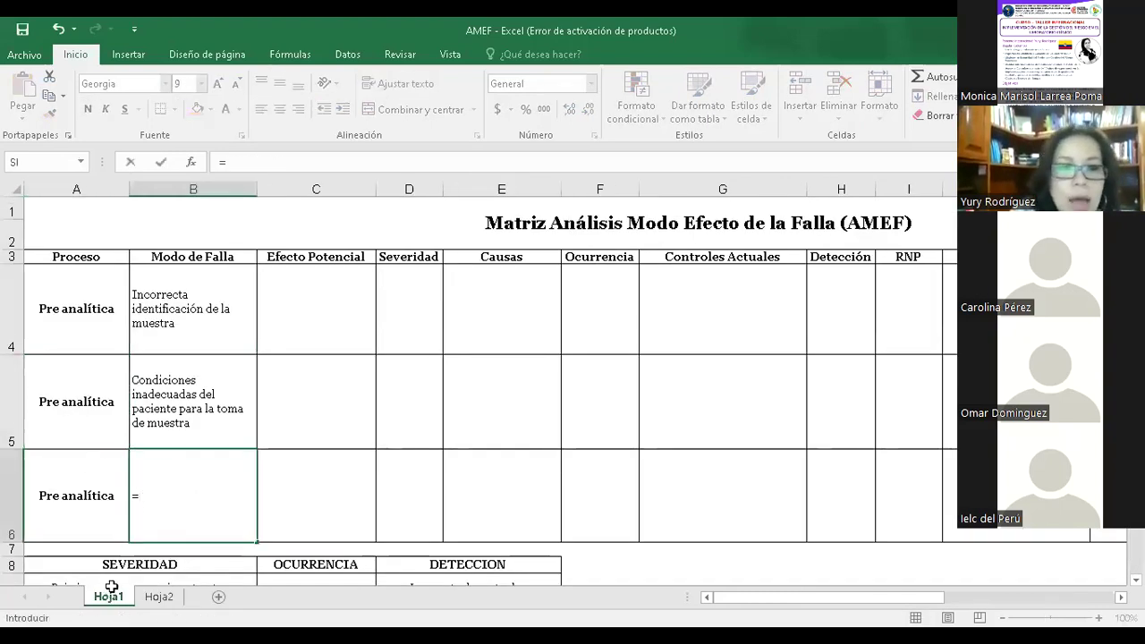
pyautogui.hotkey('ctrl', 'pagedown')
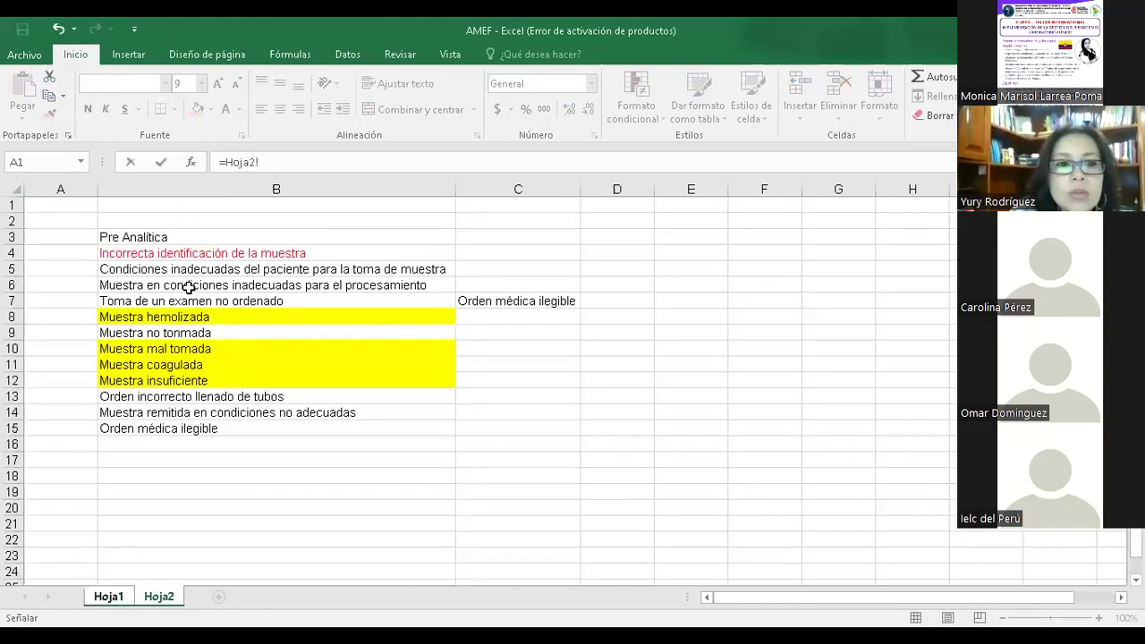
pyautogui.click(240, 285)
pyautogui.press('Return')
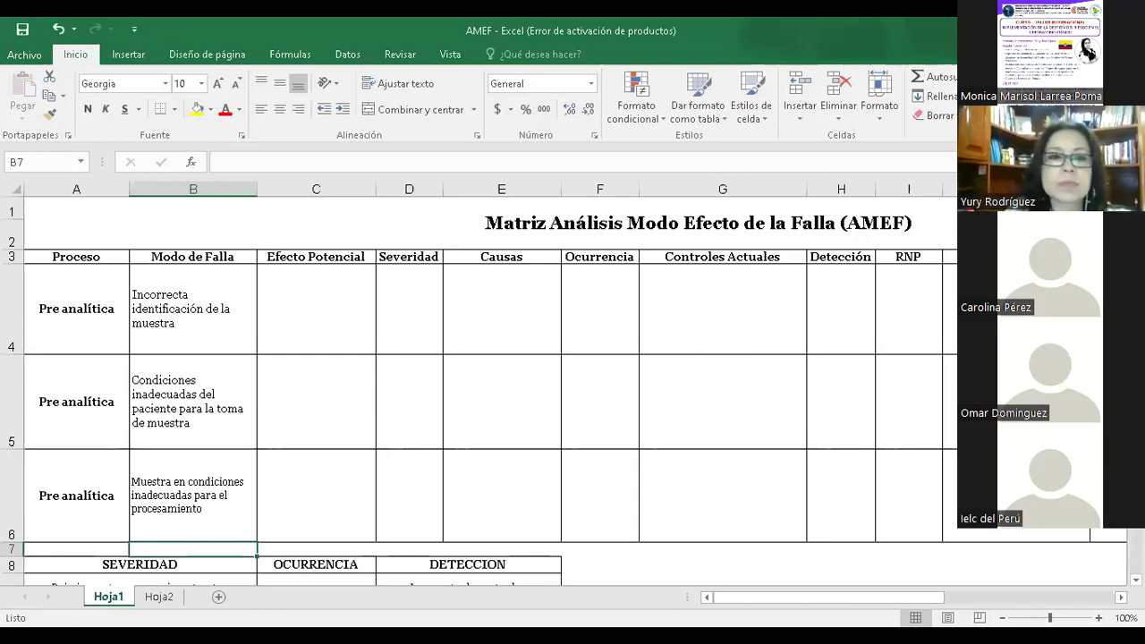
pyautogui.click(367, 323)
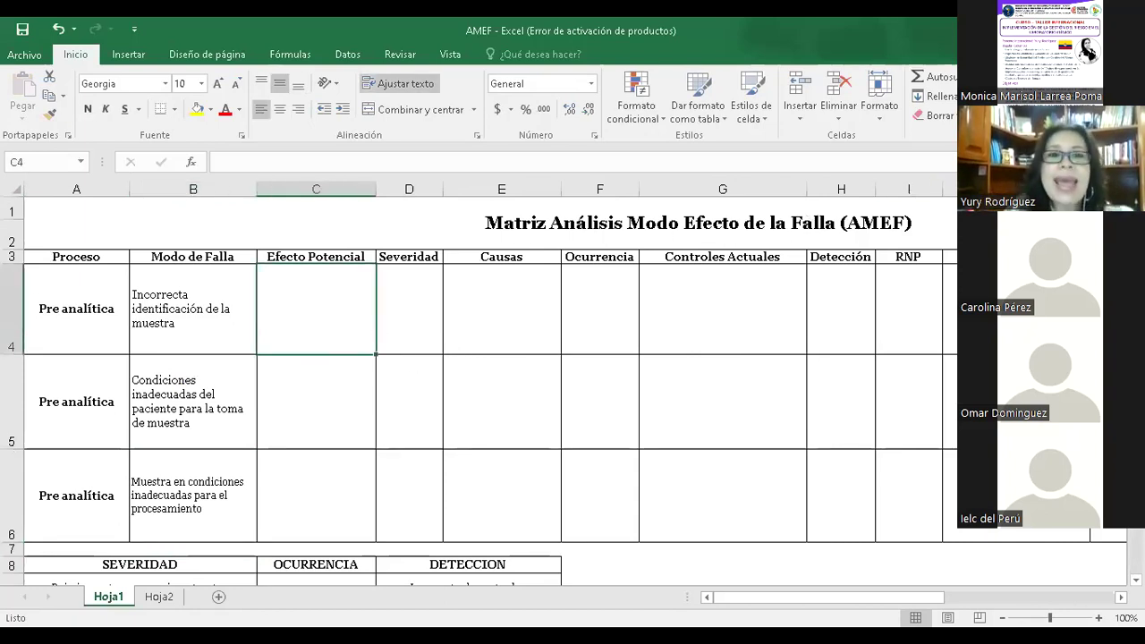